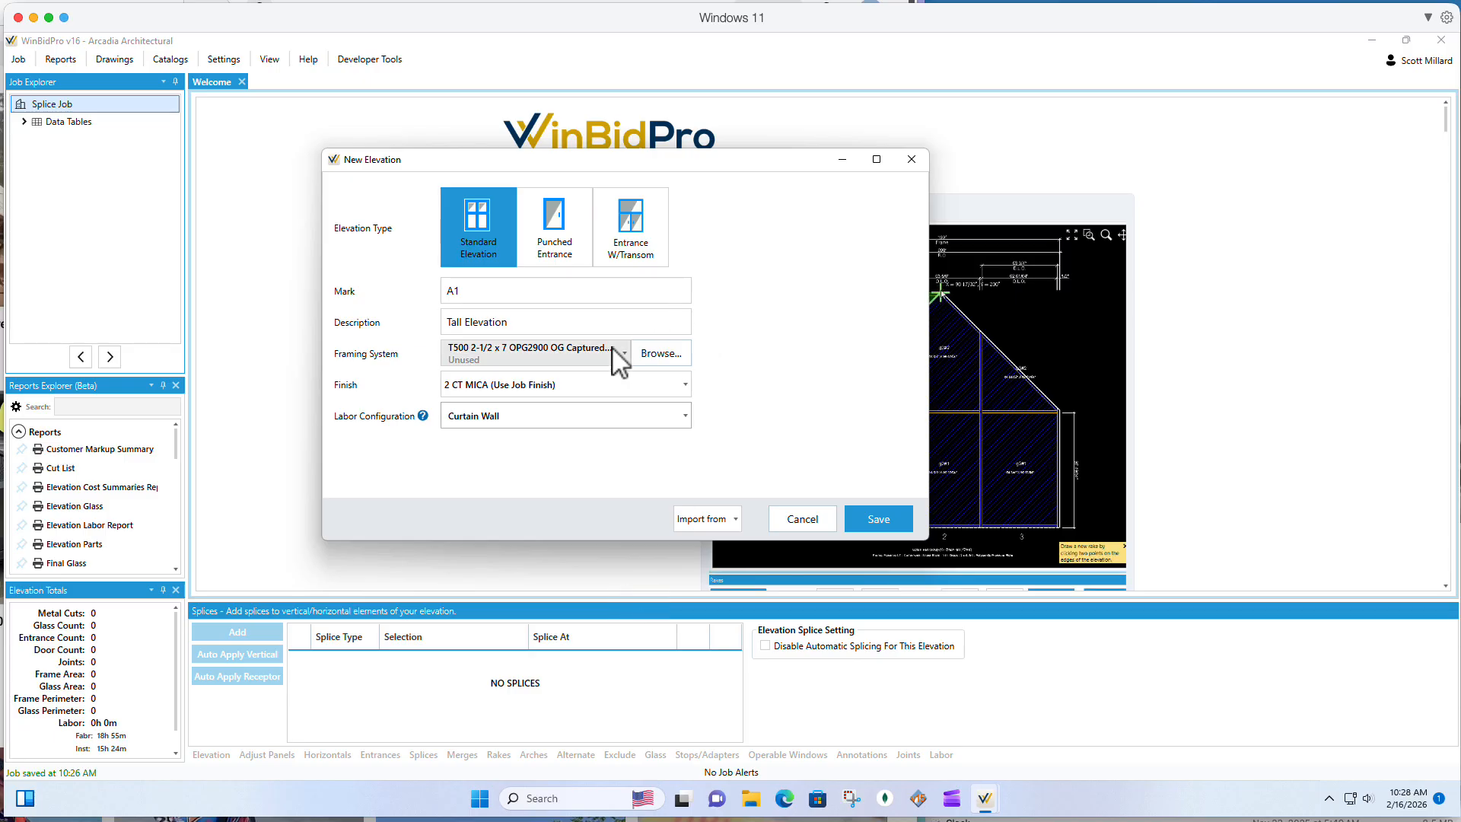
# Step: Save the new standard elevation A1 and set its number of panels to 10
pyautogui.click(878, 518)
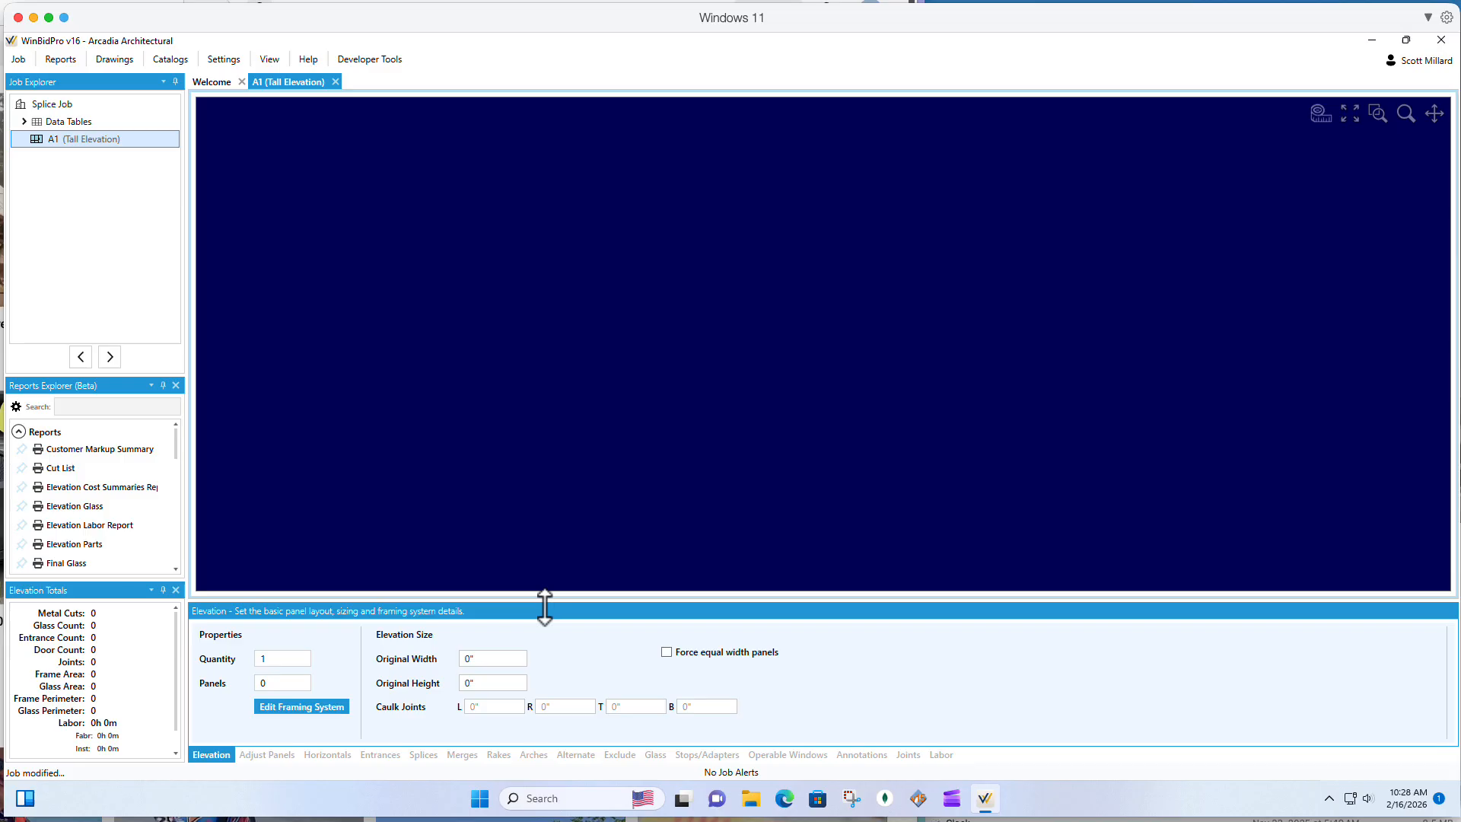
pyautogui.doubleClick(293, 682)
pyautogui.write('10')
pyautogui.press('Tab')
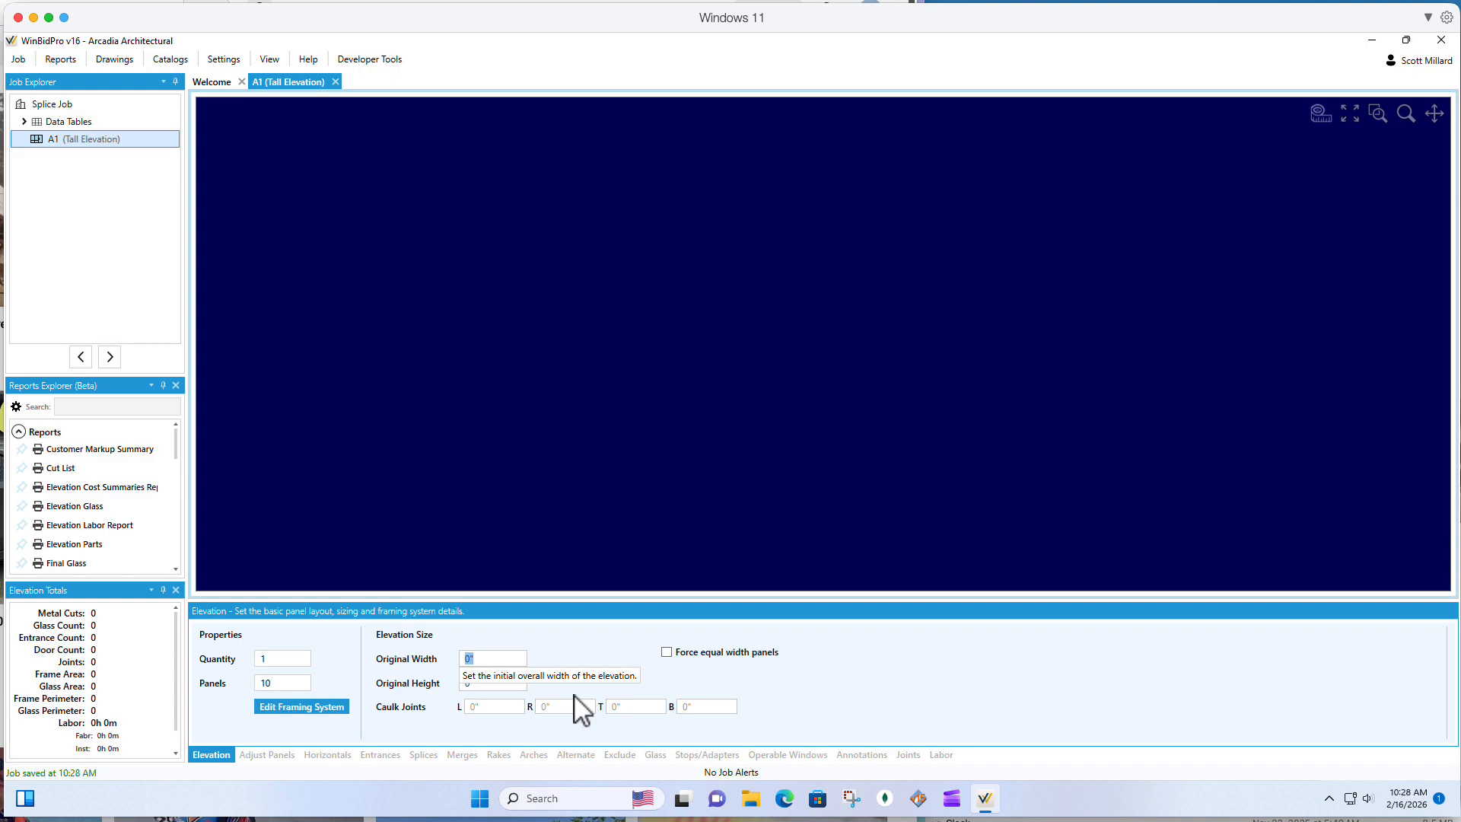
# Step: Set the elevation's original width to 26 feet (312") and its original height to 30 feet (360")
pyautogui.write('26')
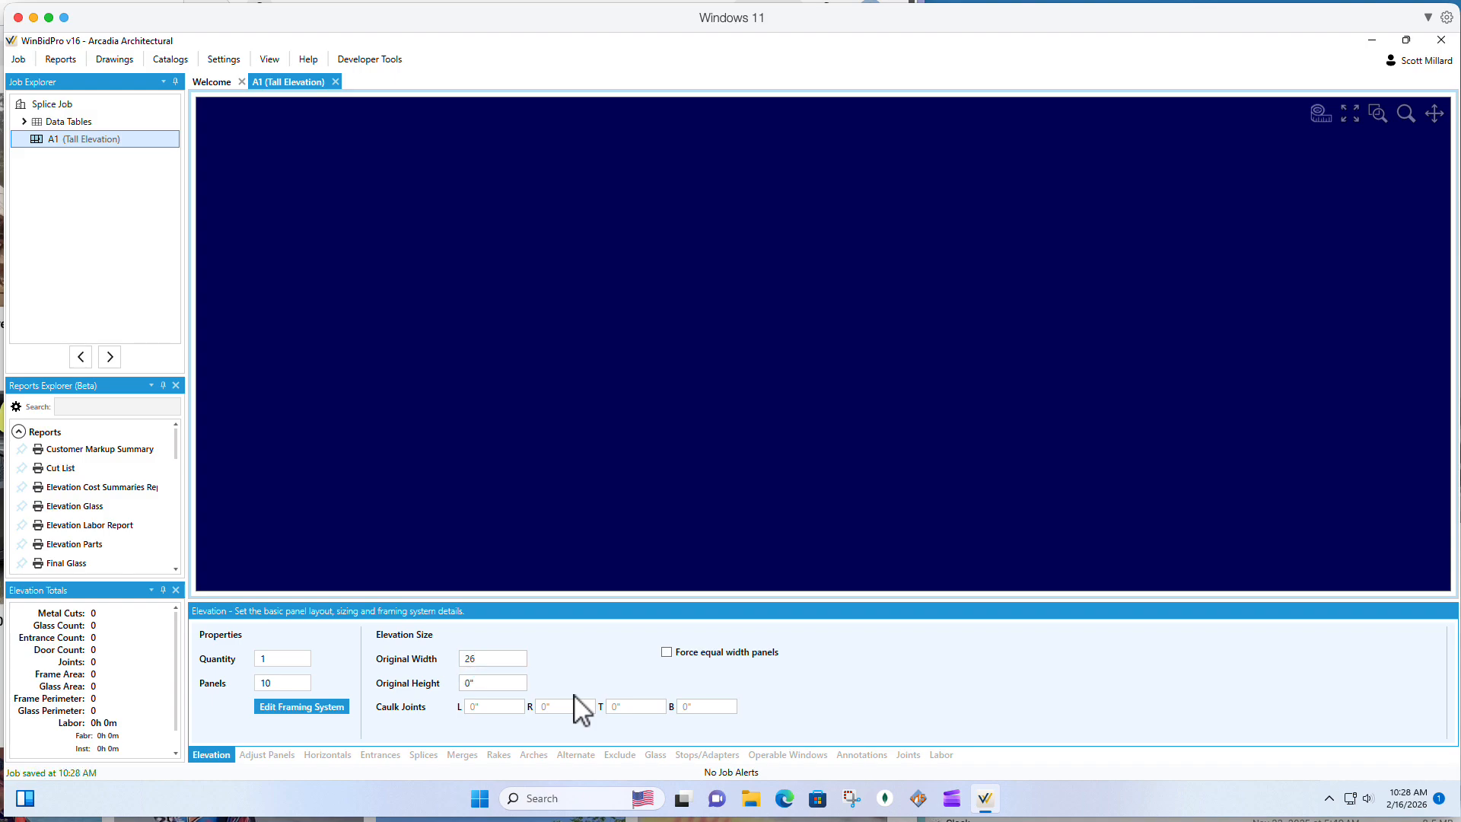
pyautogui.press('Tab')
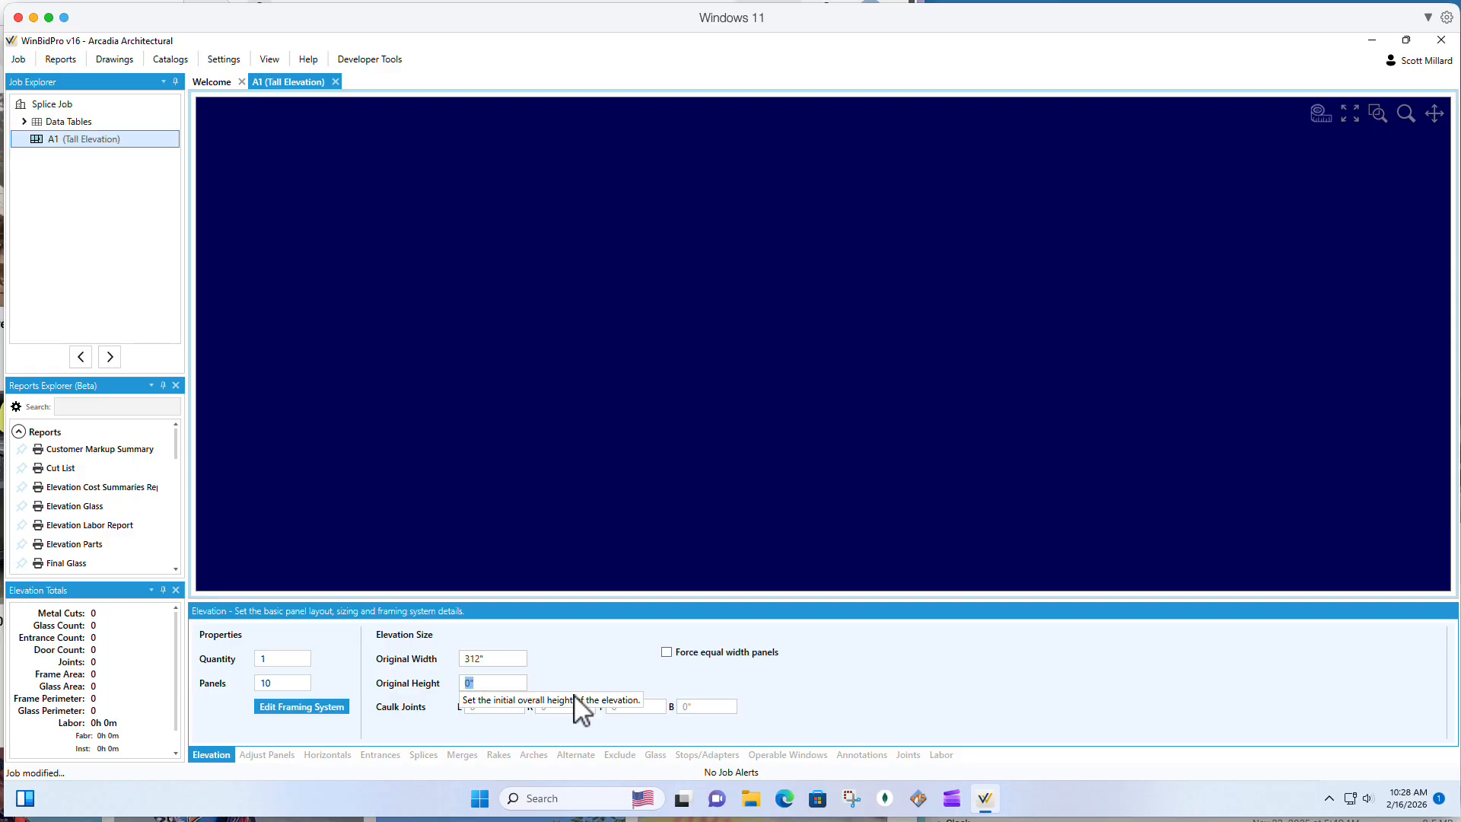
pyautogui.write('30')
pyautogui.press('Tab')
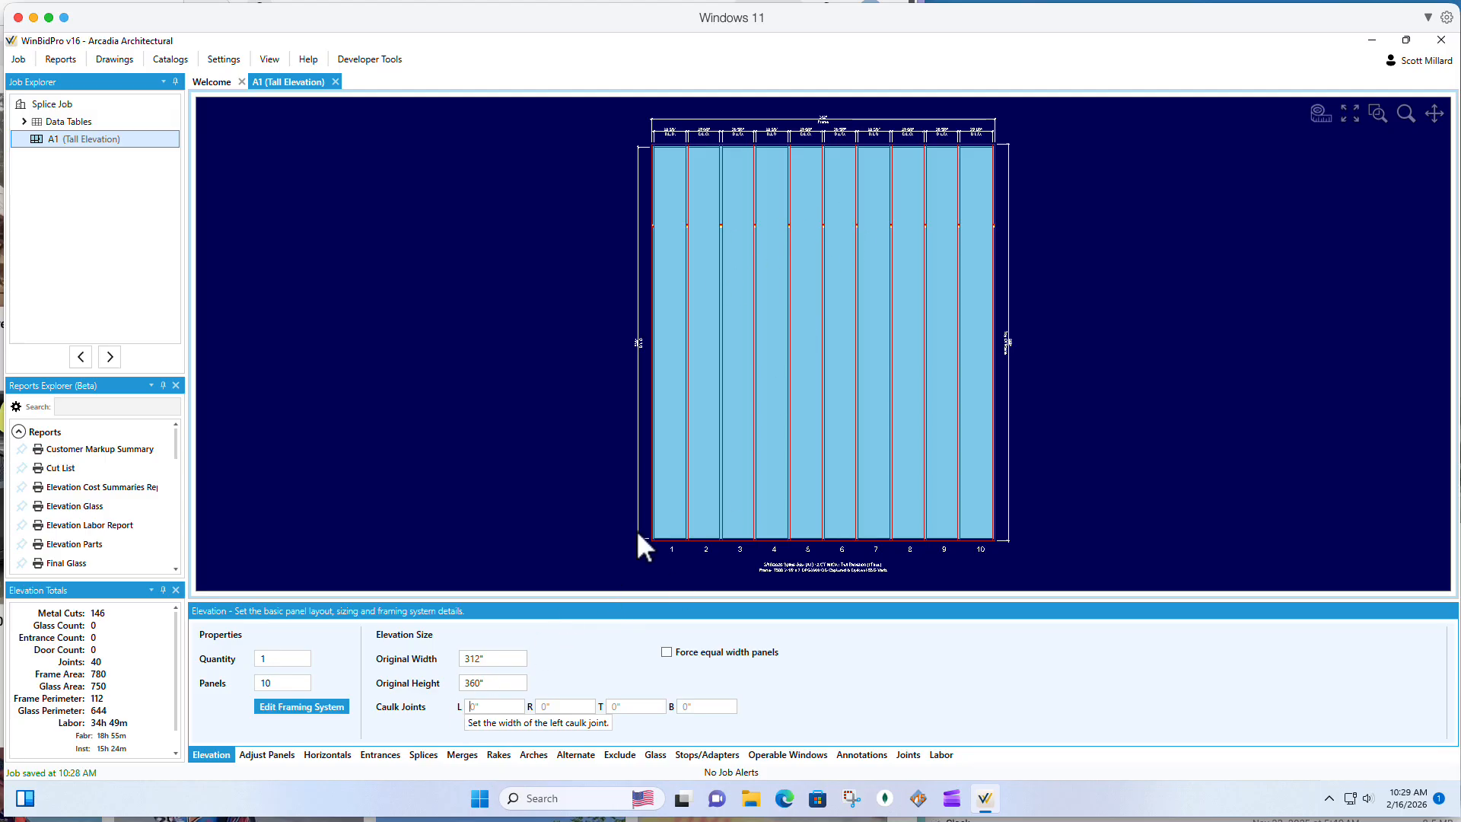
# Step: Check the elevation's vertical splices and open the splice gap and offset configuration of the framing system's Vertical assembly
pyautogui.click(429, 756)
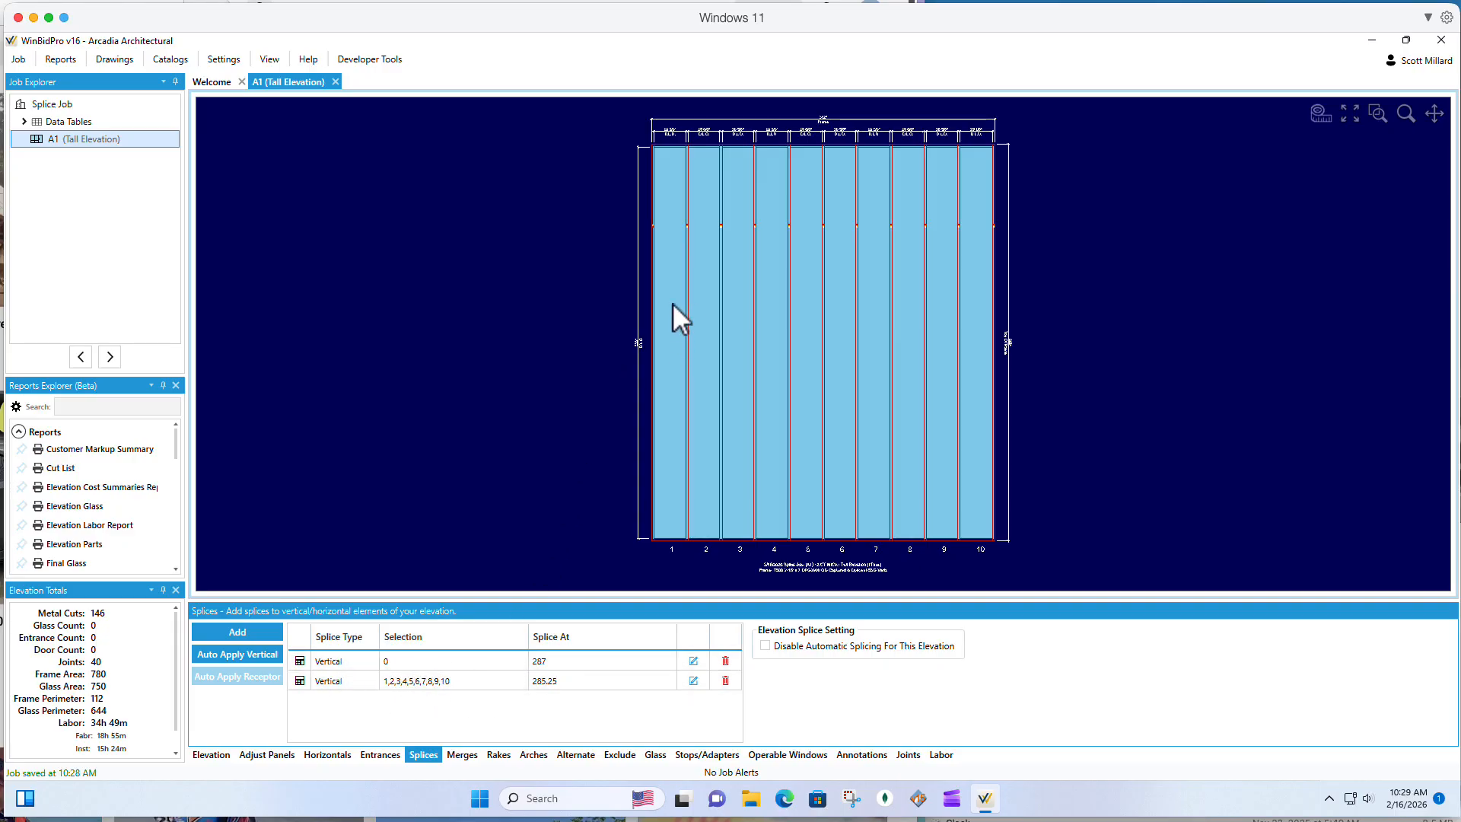
pyautogui.scroll(5, 649, 226)
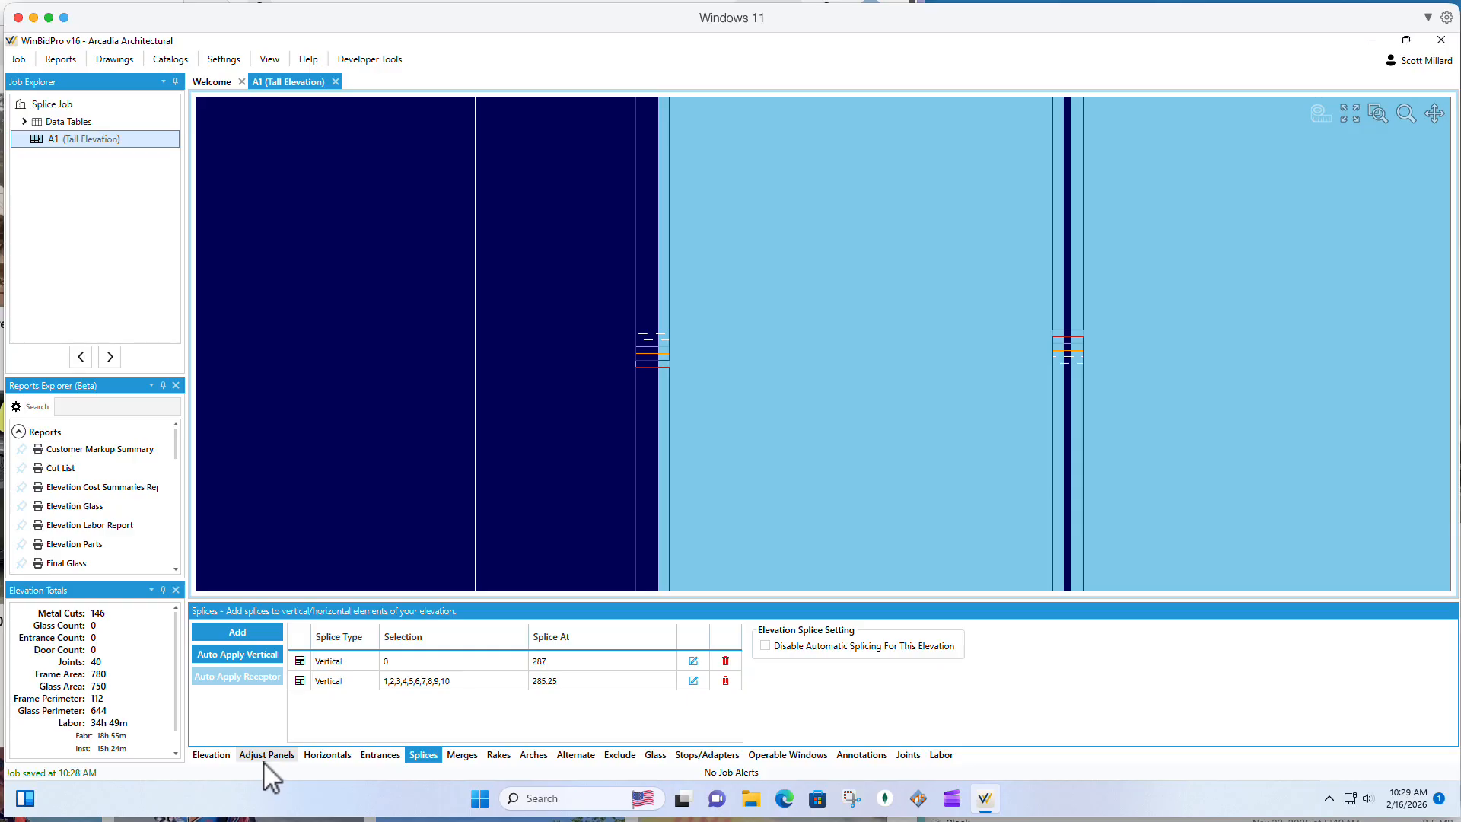
pyautogui.click(213, 754)
pyautogui.click(289, 709)
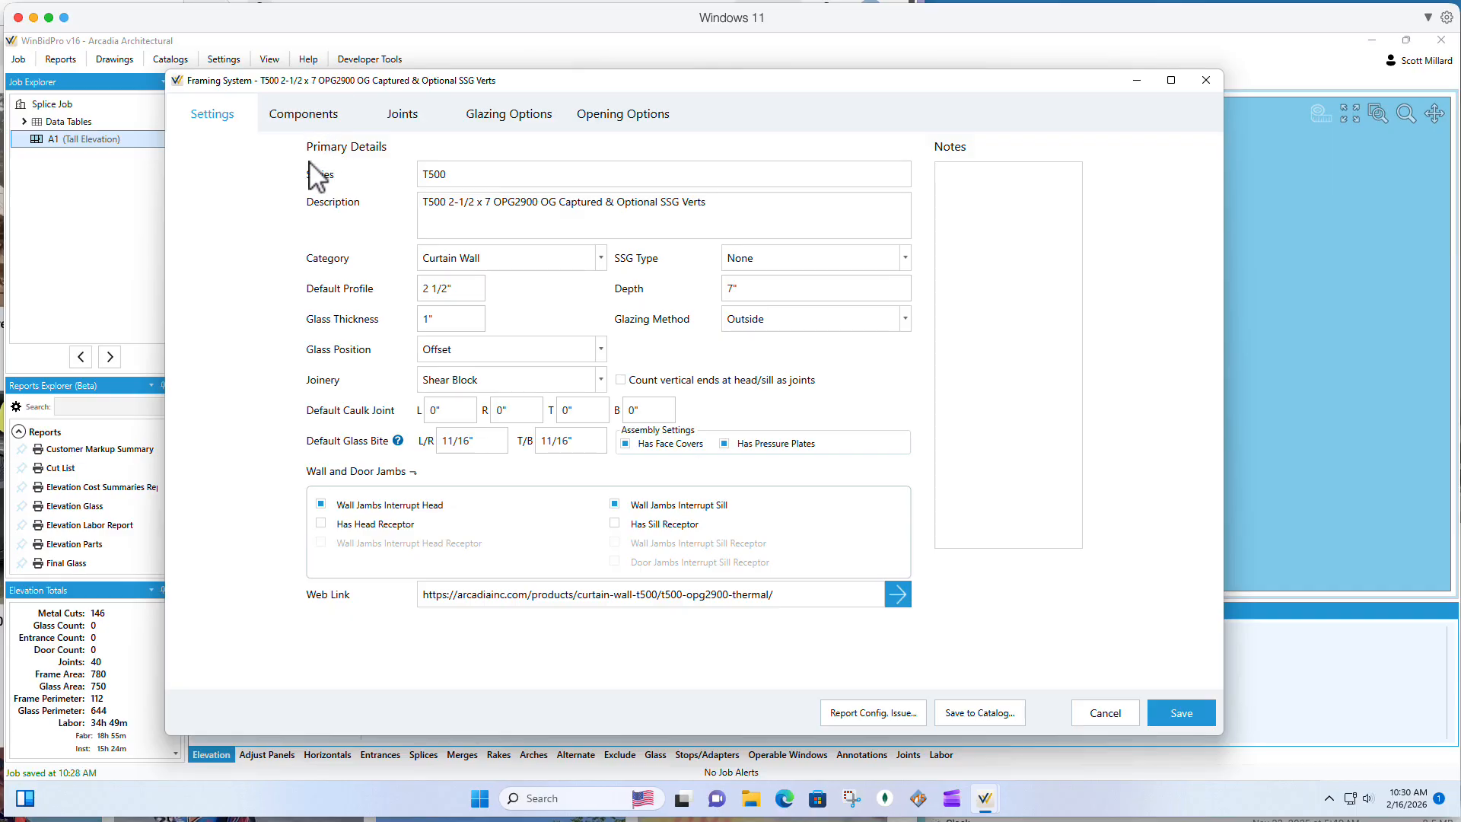
pyautogui.click(300, 113)
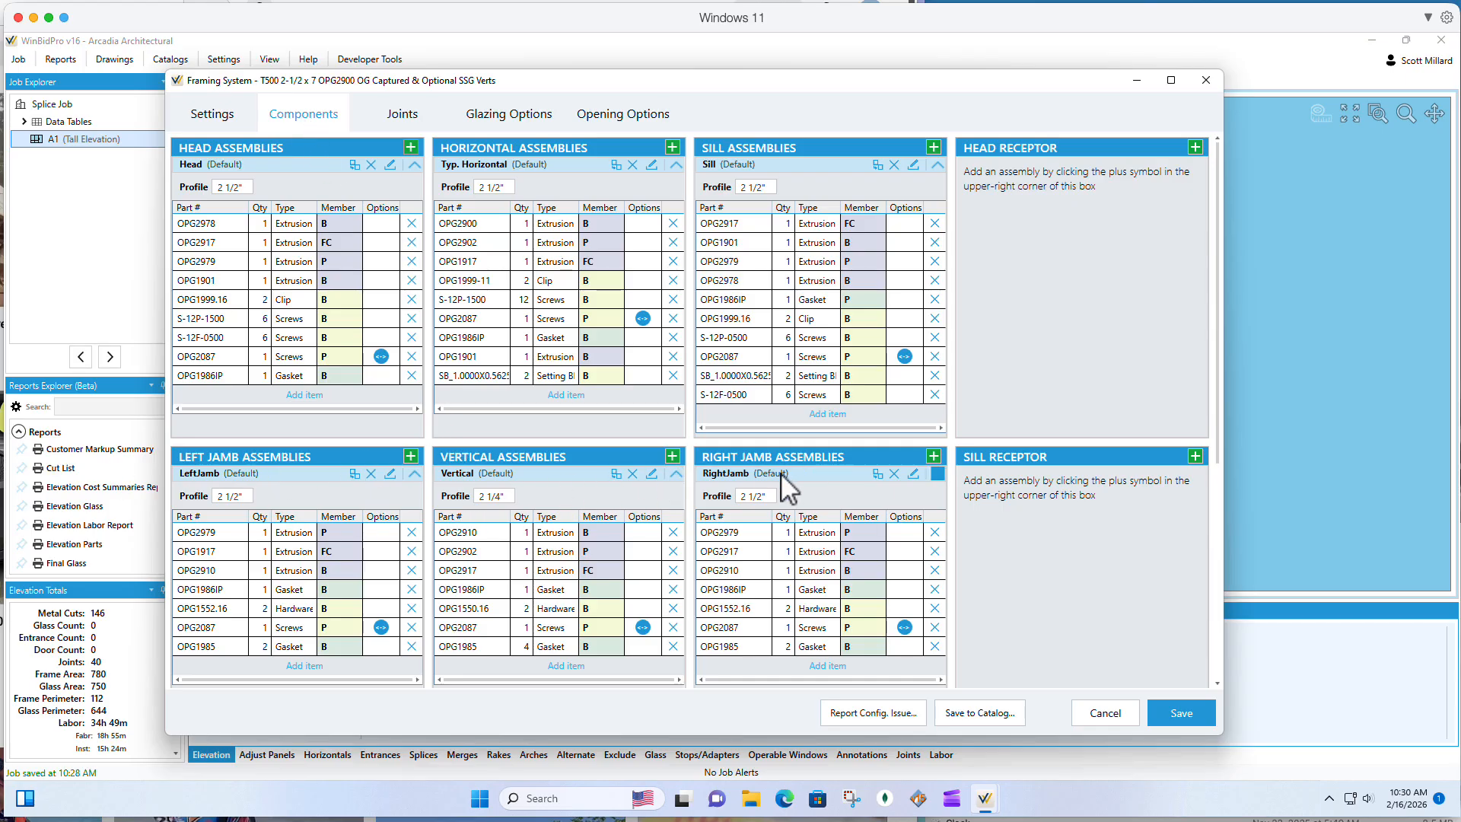
pyautogui.click(652, 473)
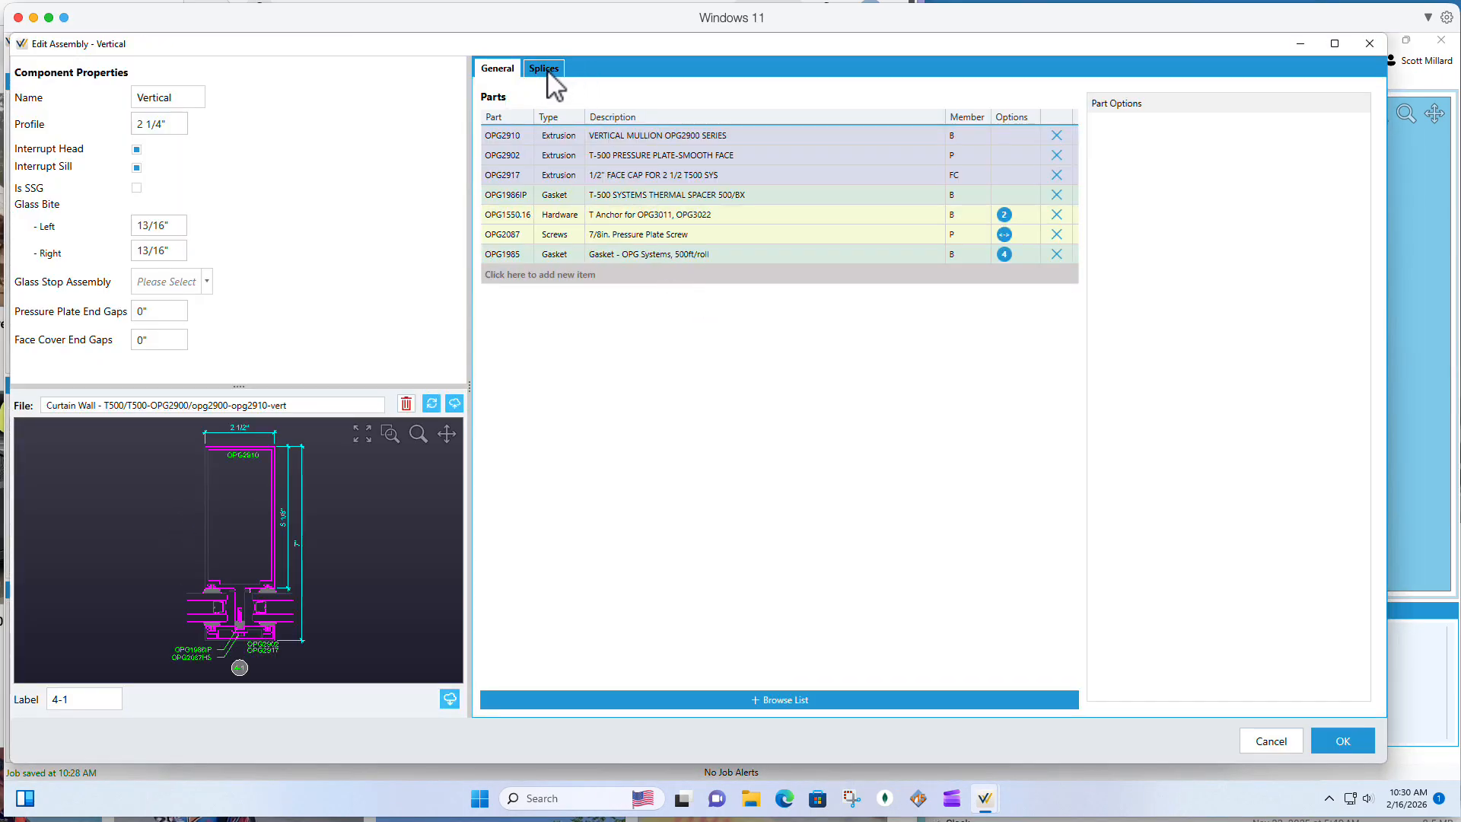
pyautogui.click(545, 71)
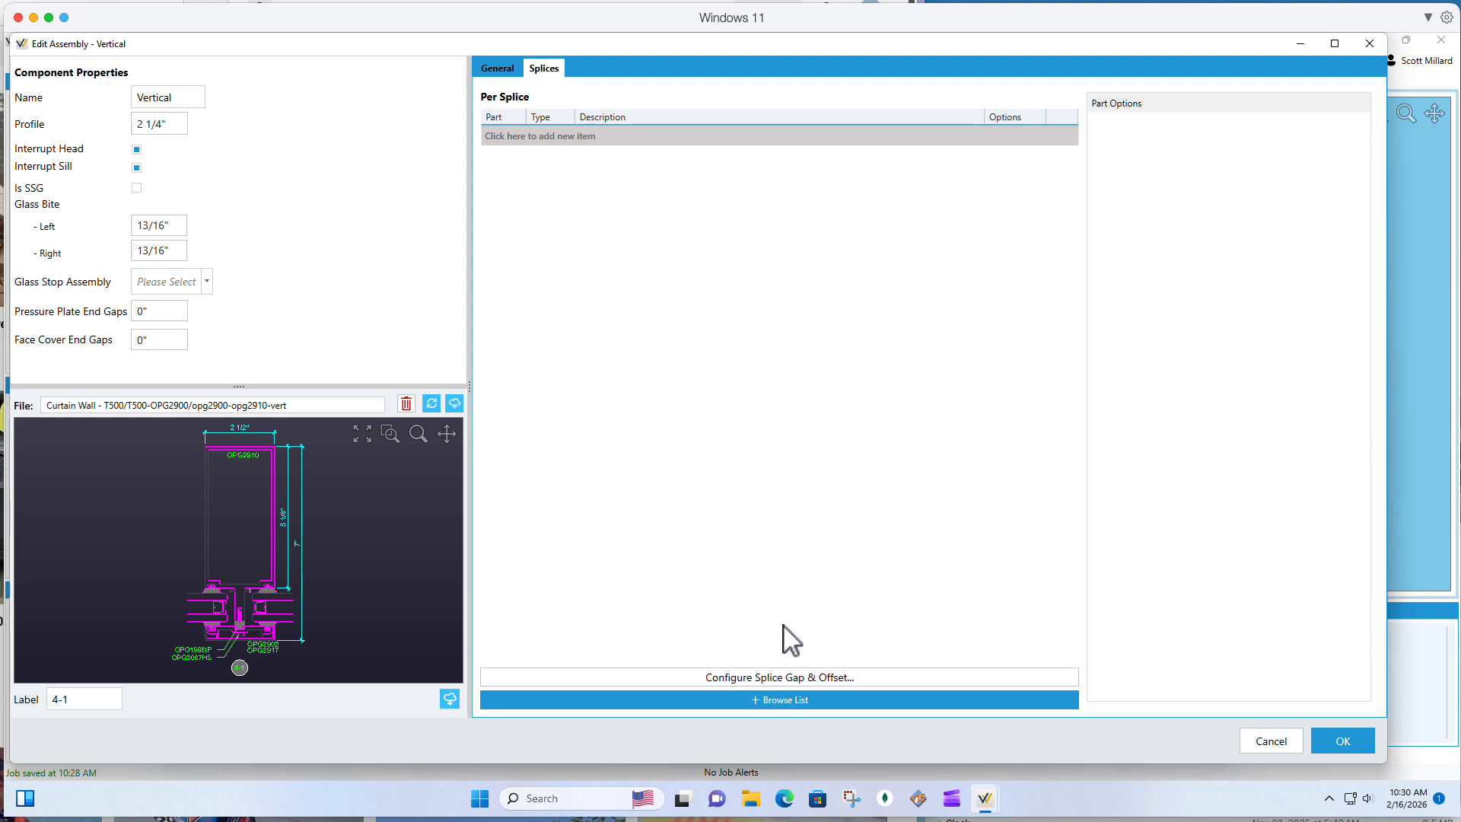
pyautogui.click(721, 679)
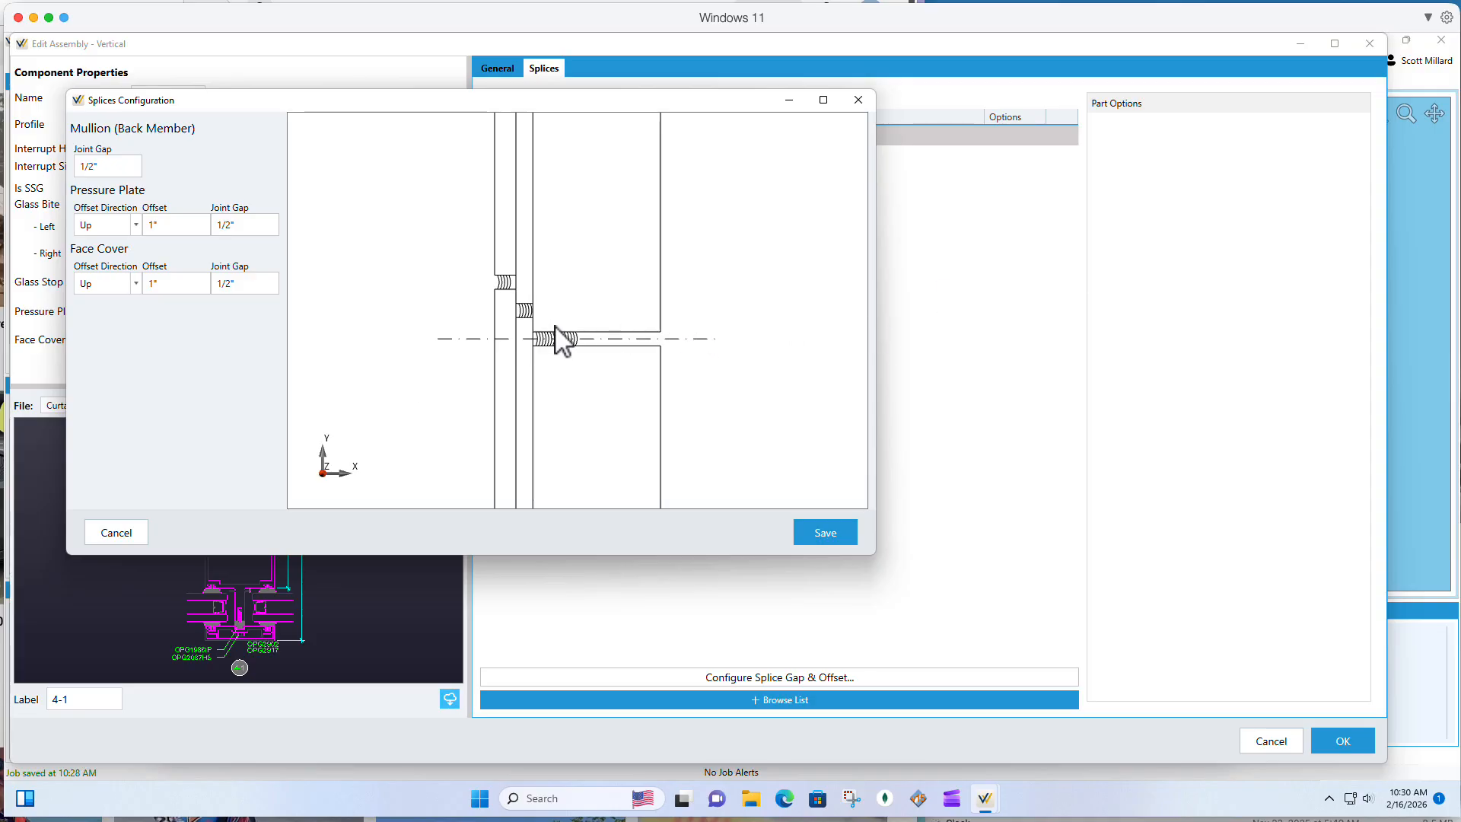
# Step: Set the pressure plate and face cover splice offset directions to Down for the Vertical assembly and save the framing system
pyautogui.click(136, 226)
pyautogui.click(83, 264)
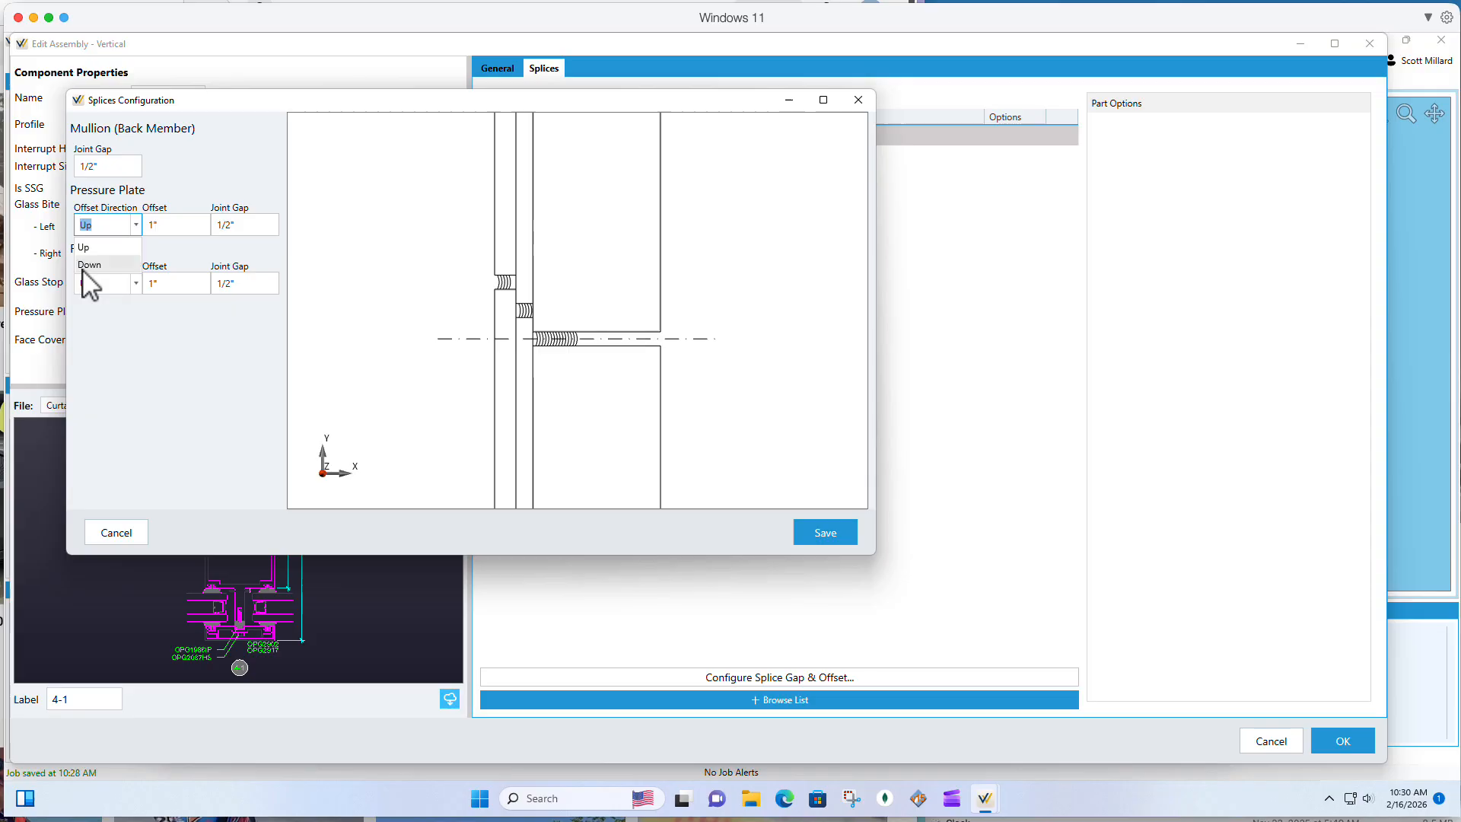
pyautogui.click(137, 285)
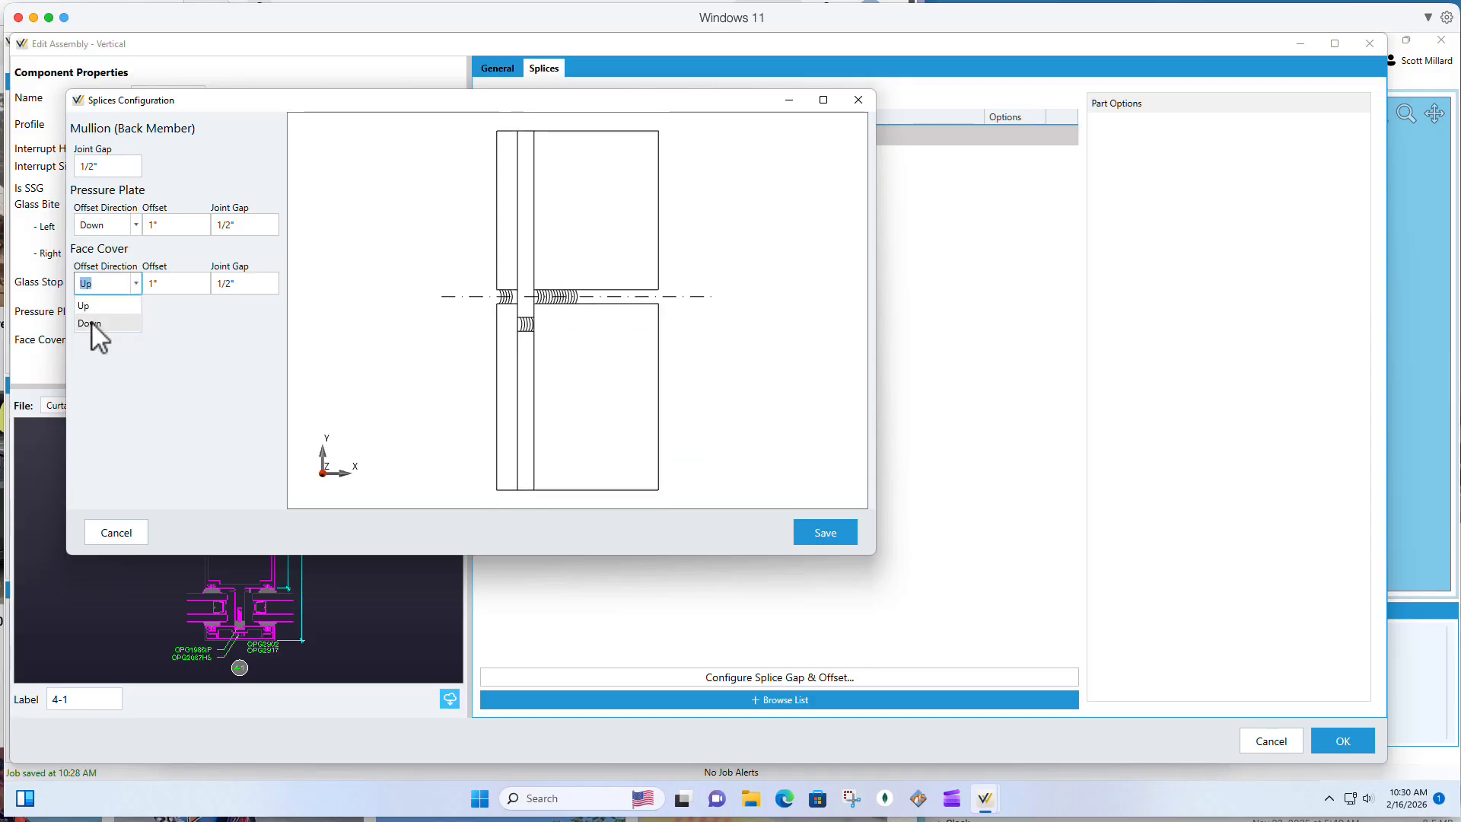
pyautogui.click(92, 324)
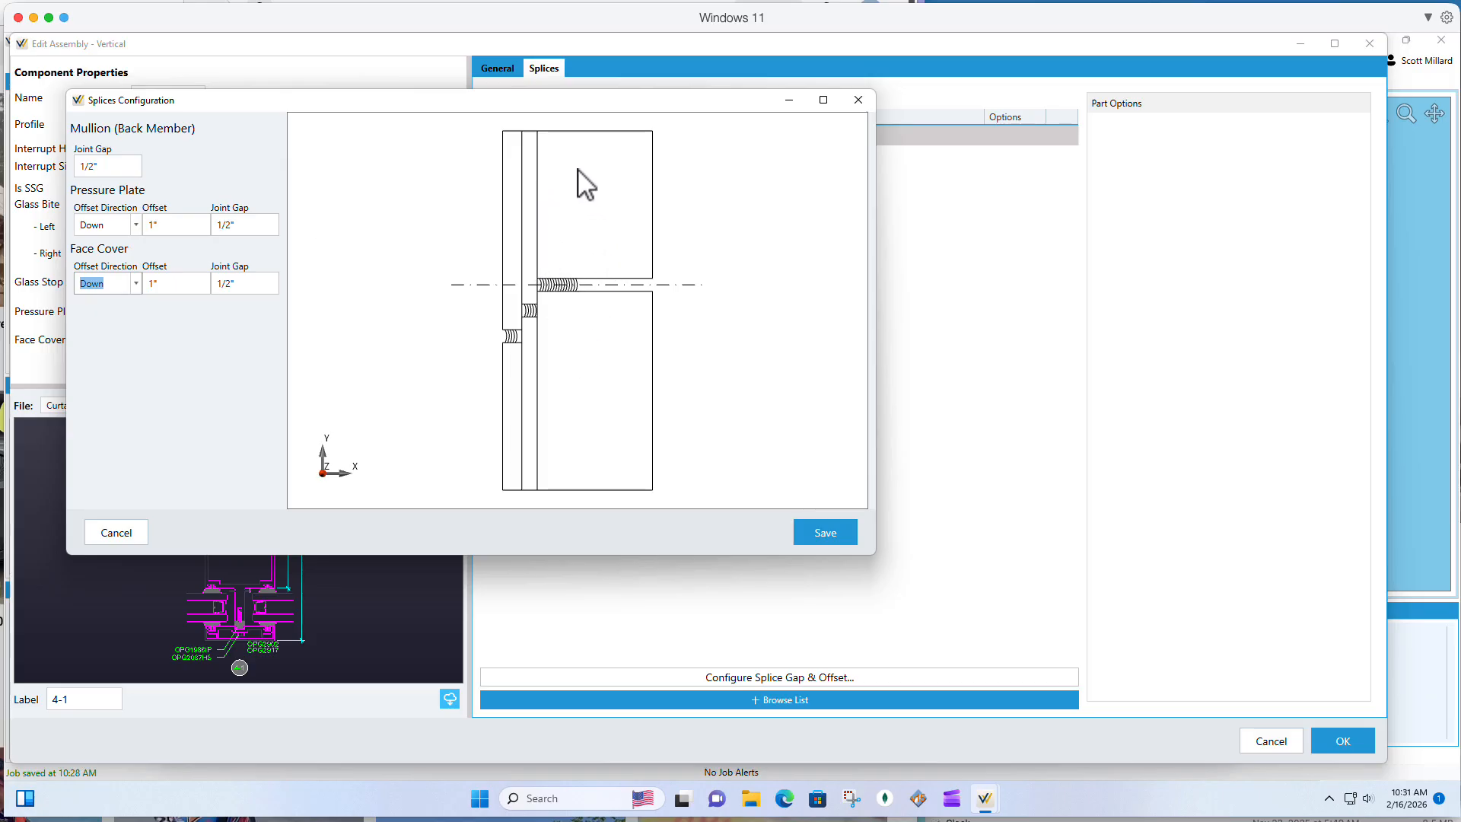
pyautogui.click(833, 533)
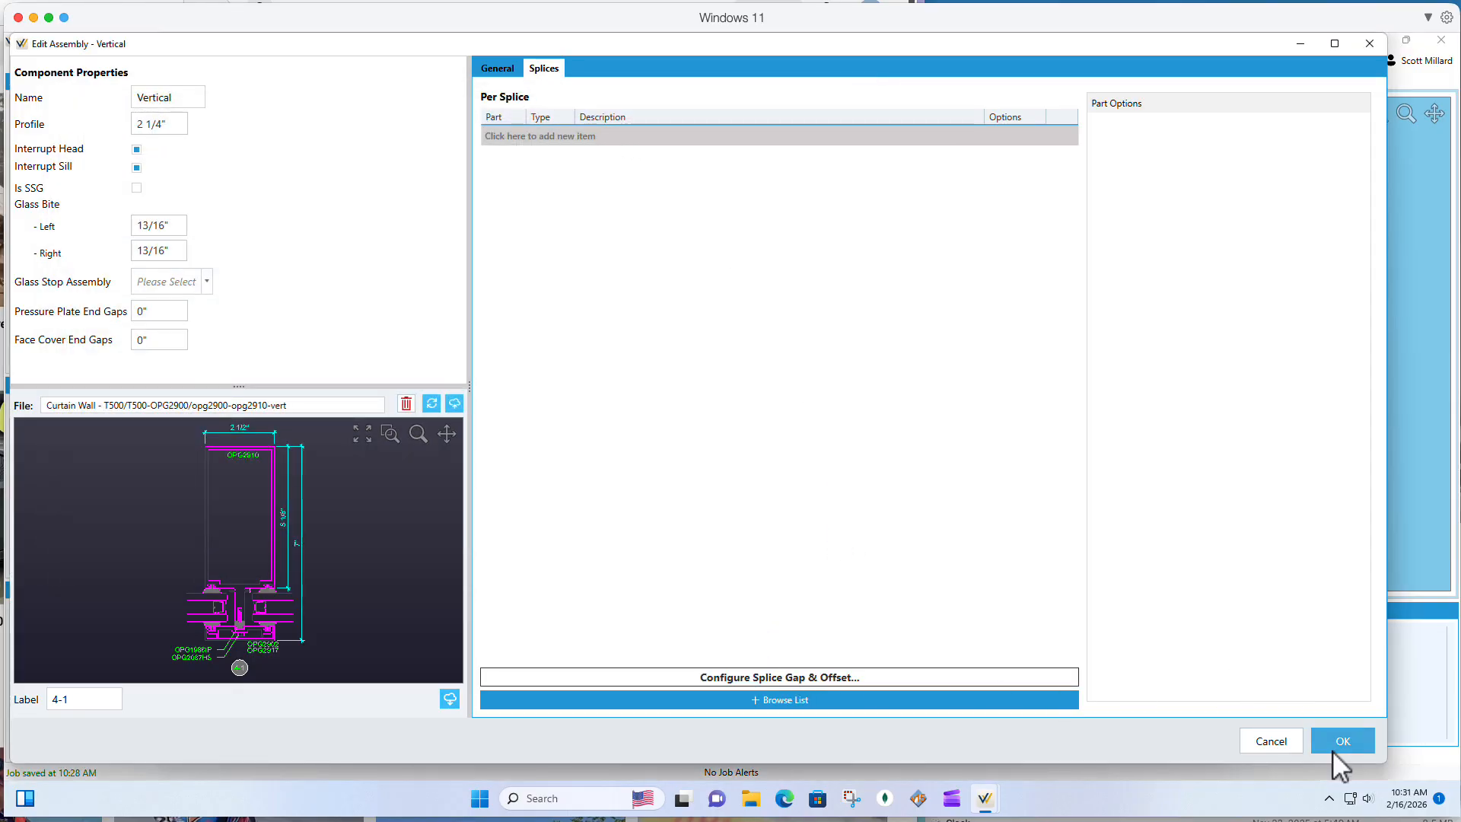
pyautogui.click(598, 140)
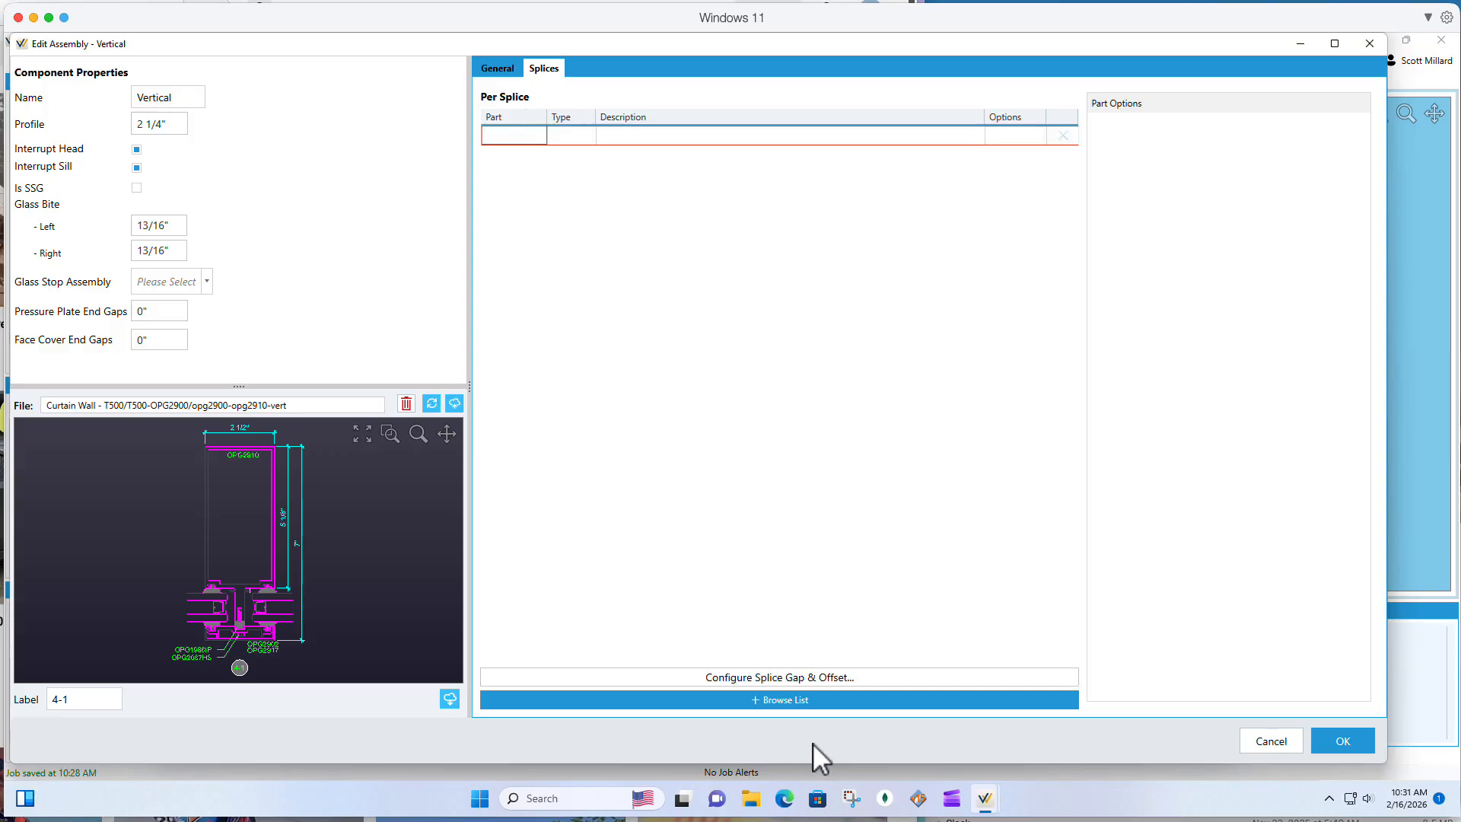
pyautogui.click(1343, 740)
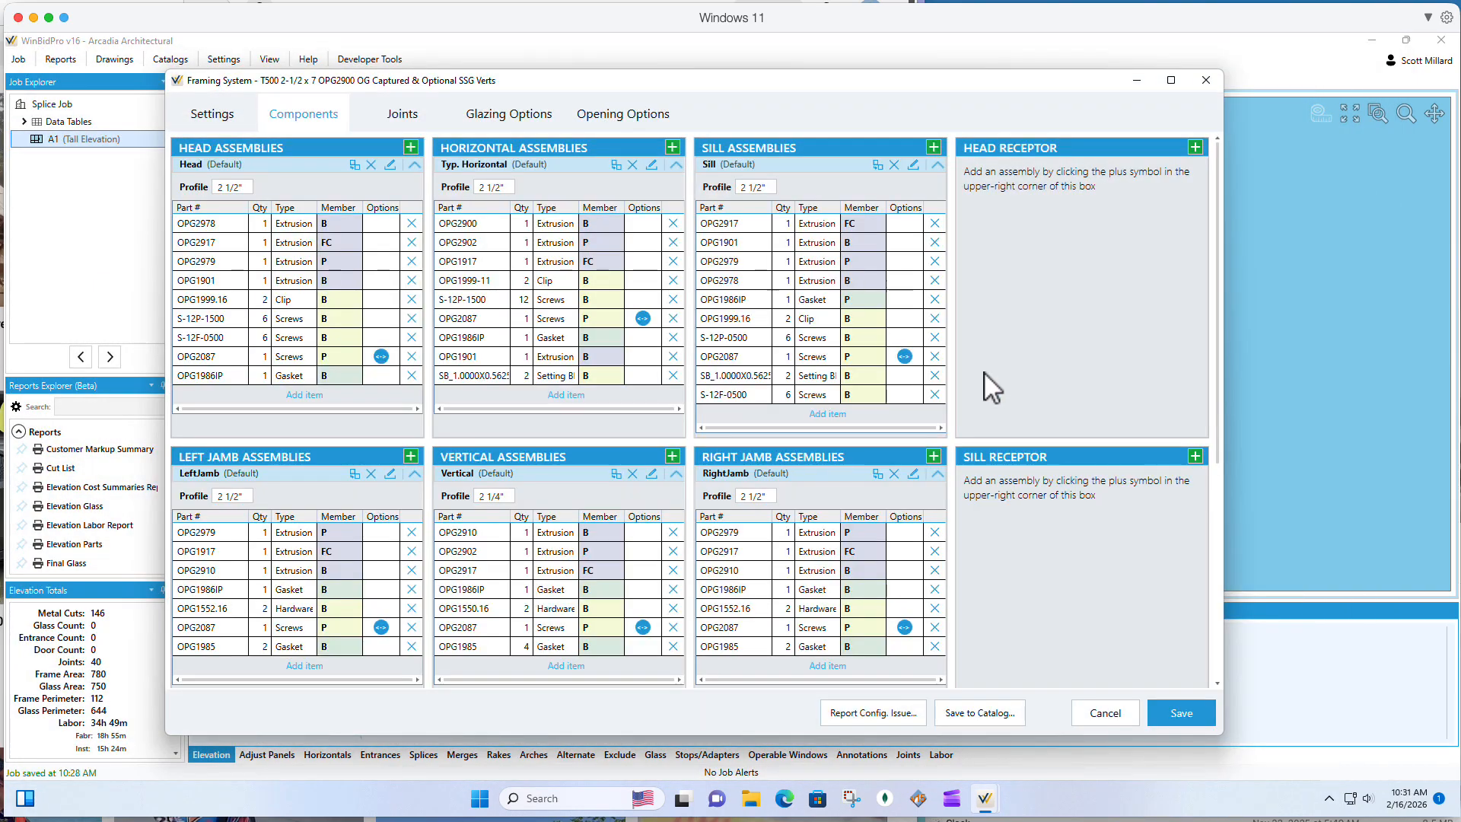
pyautogui.click(1181, 713)
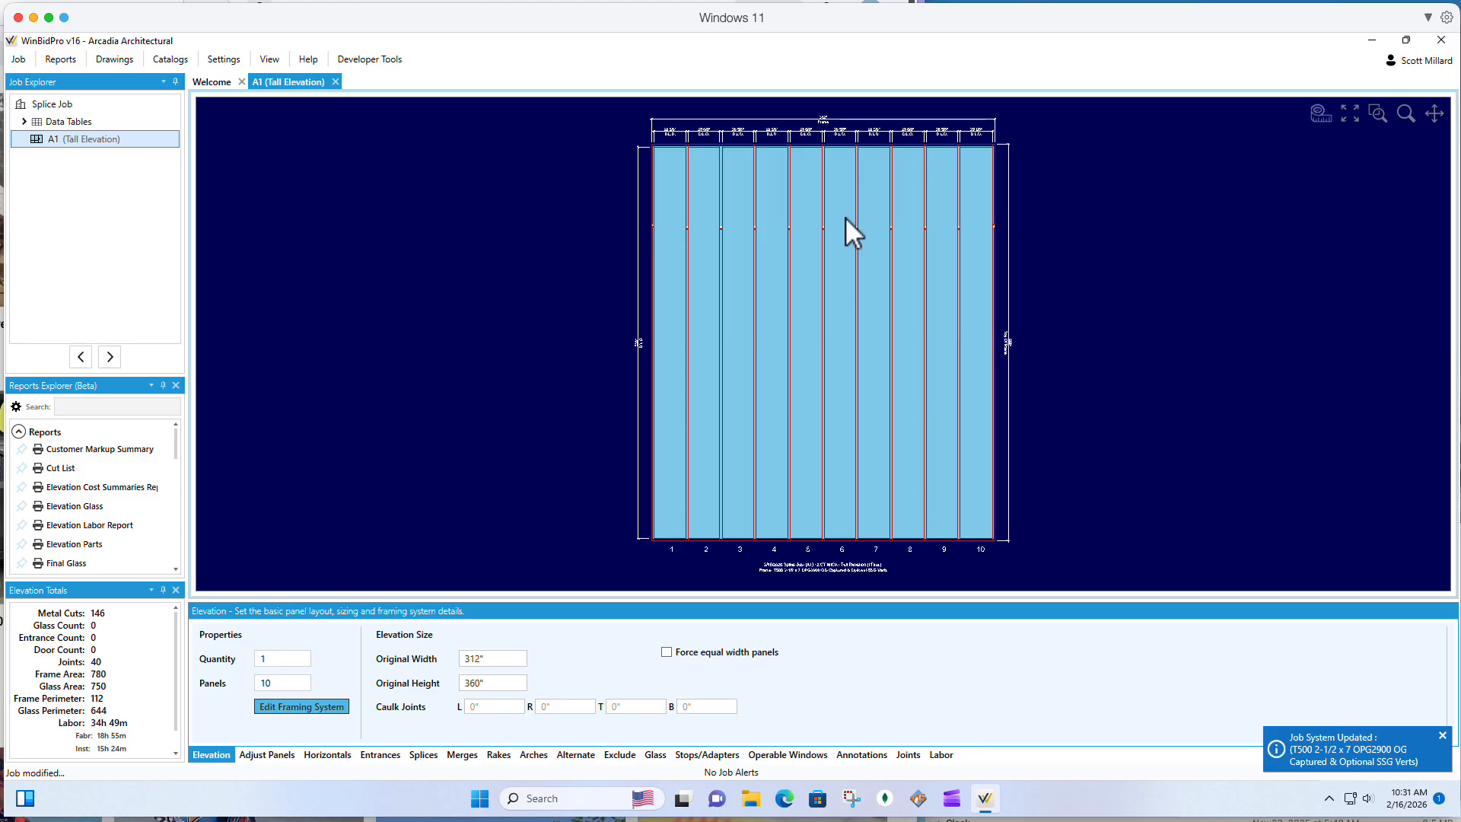
# Step: Examine the splice joints up close along the verticals and at both jambs of the elevation
pyautogui.scroll(5, 845, 217)
pyautogui.scroll(-5, 565, 253)
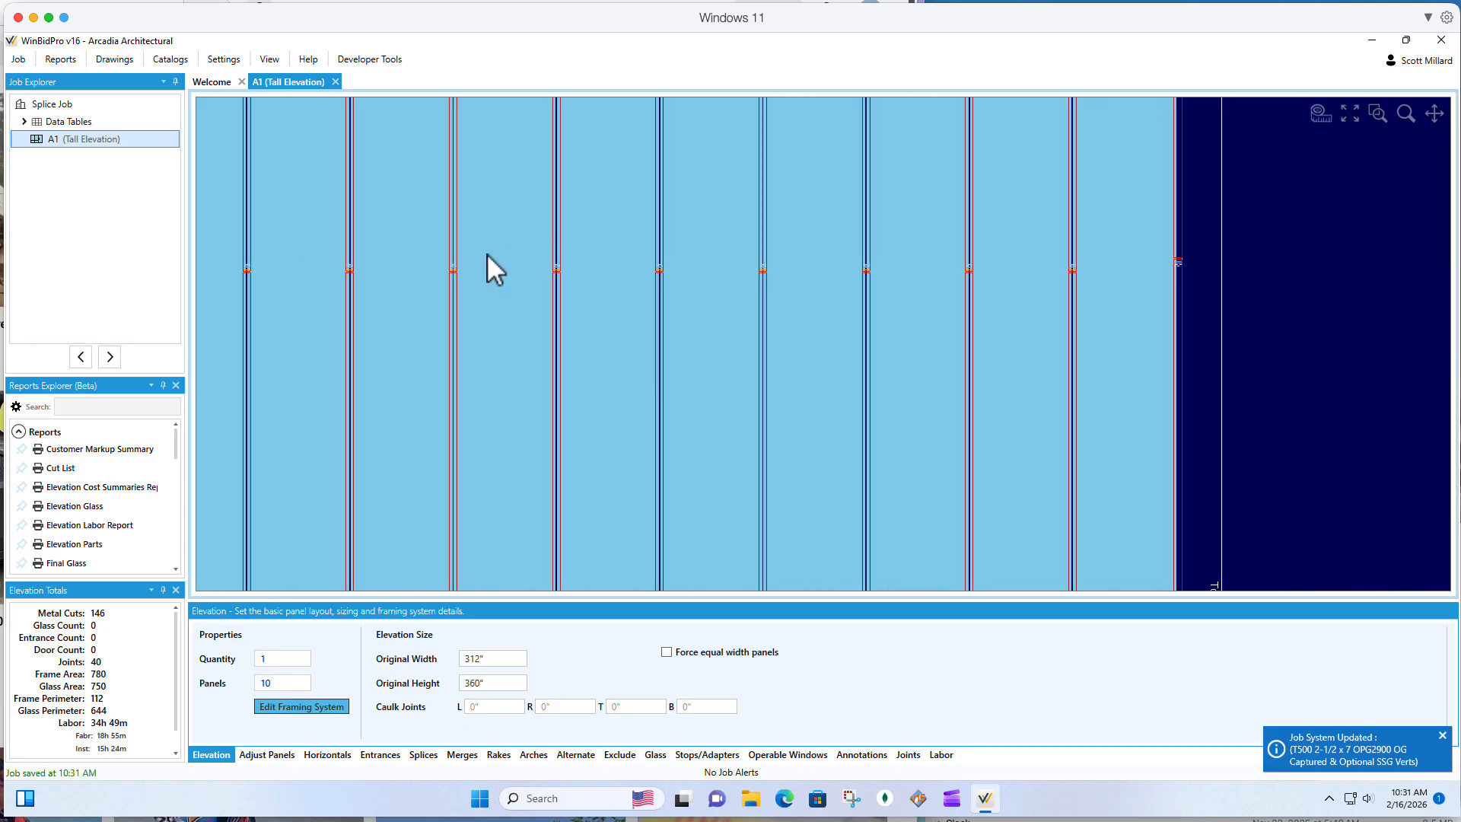
pyautogui.scroll(3, 344, 249)
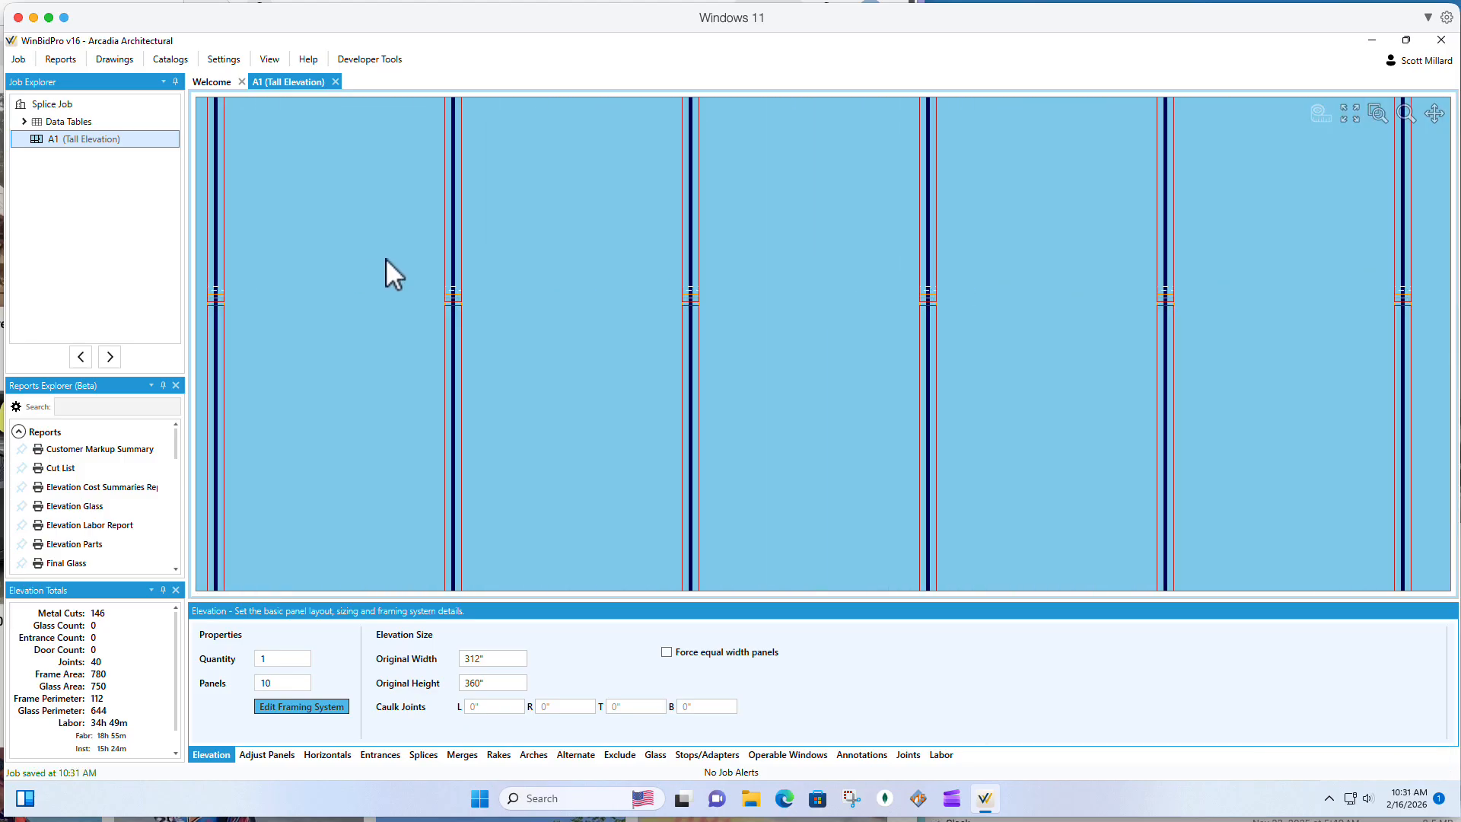
pyautogui.scroll(-3, 966, 259)
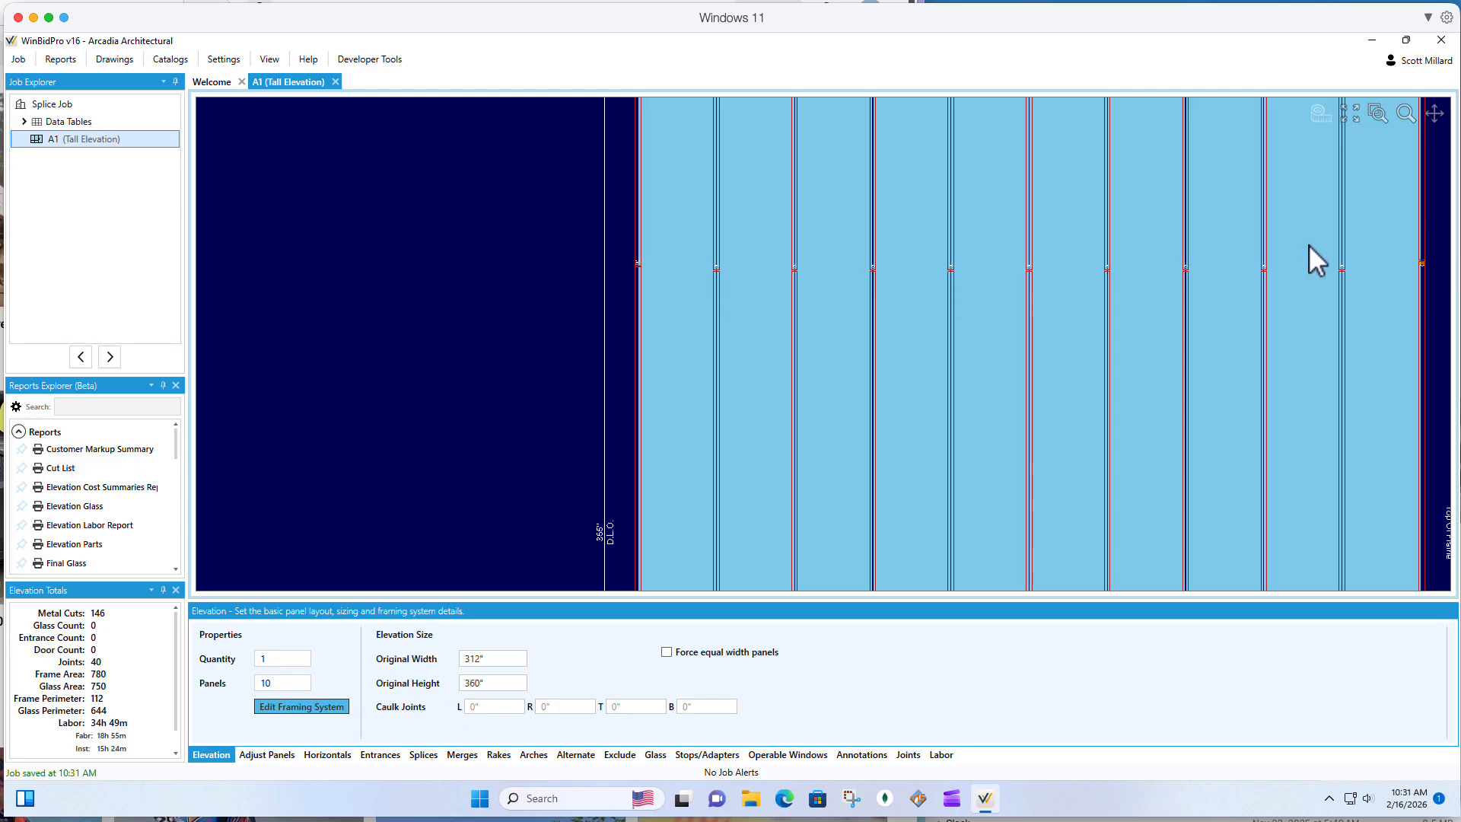
pyautogui.scroll(3, 1430, 262)
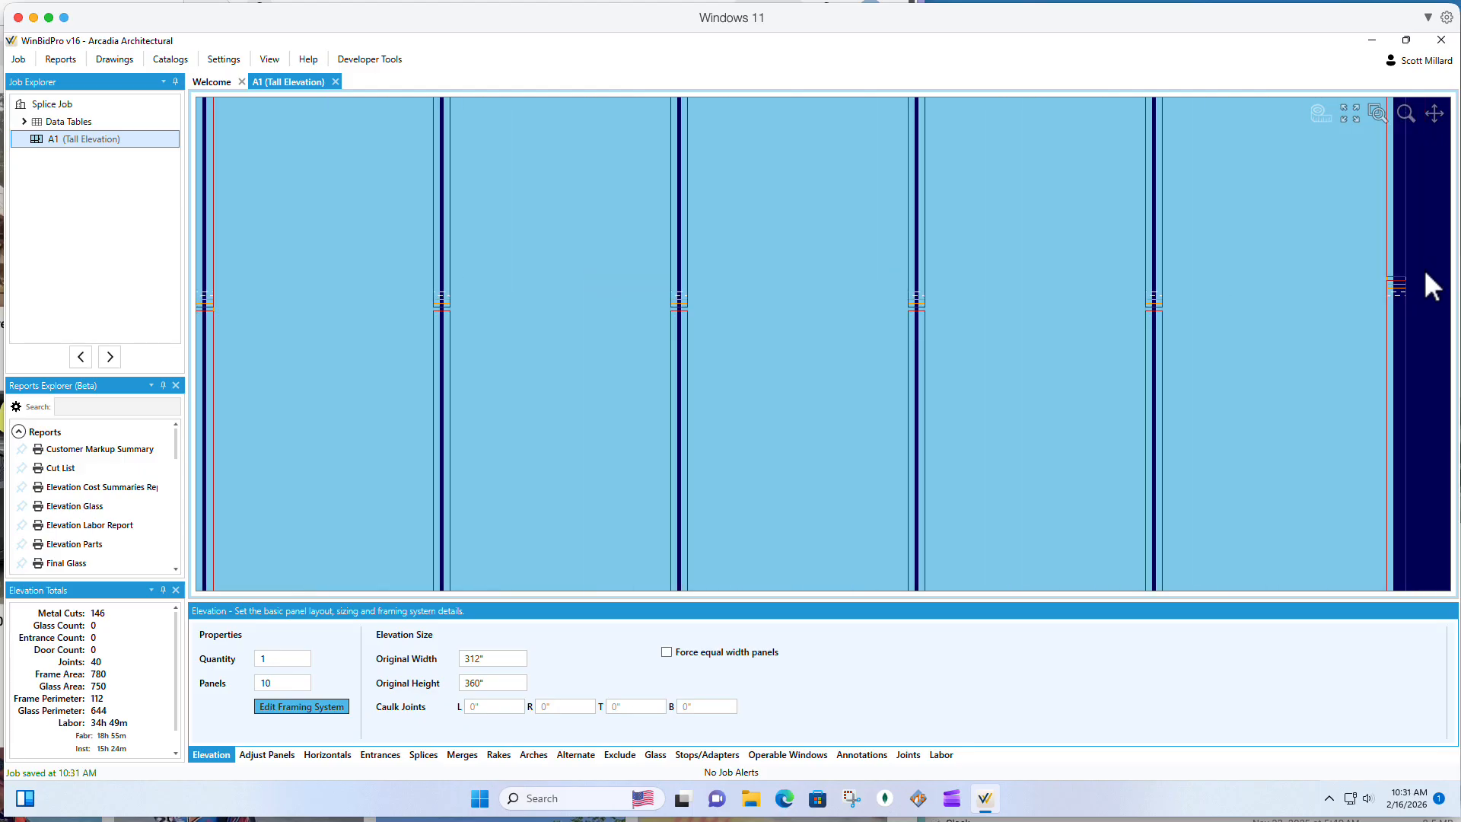
pyautogui.scroll(1, 1422, 268)
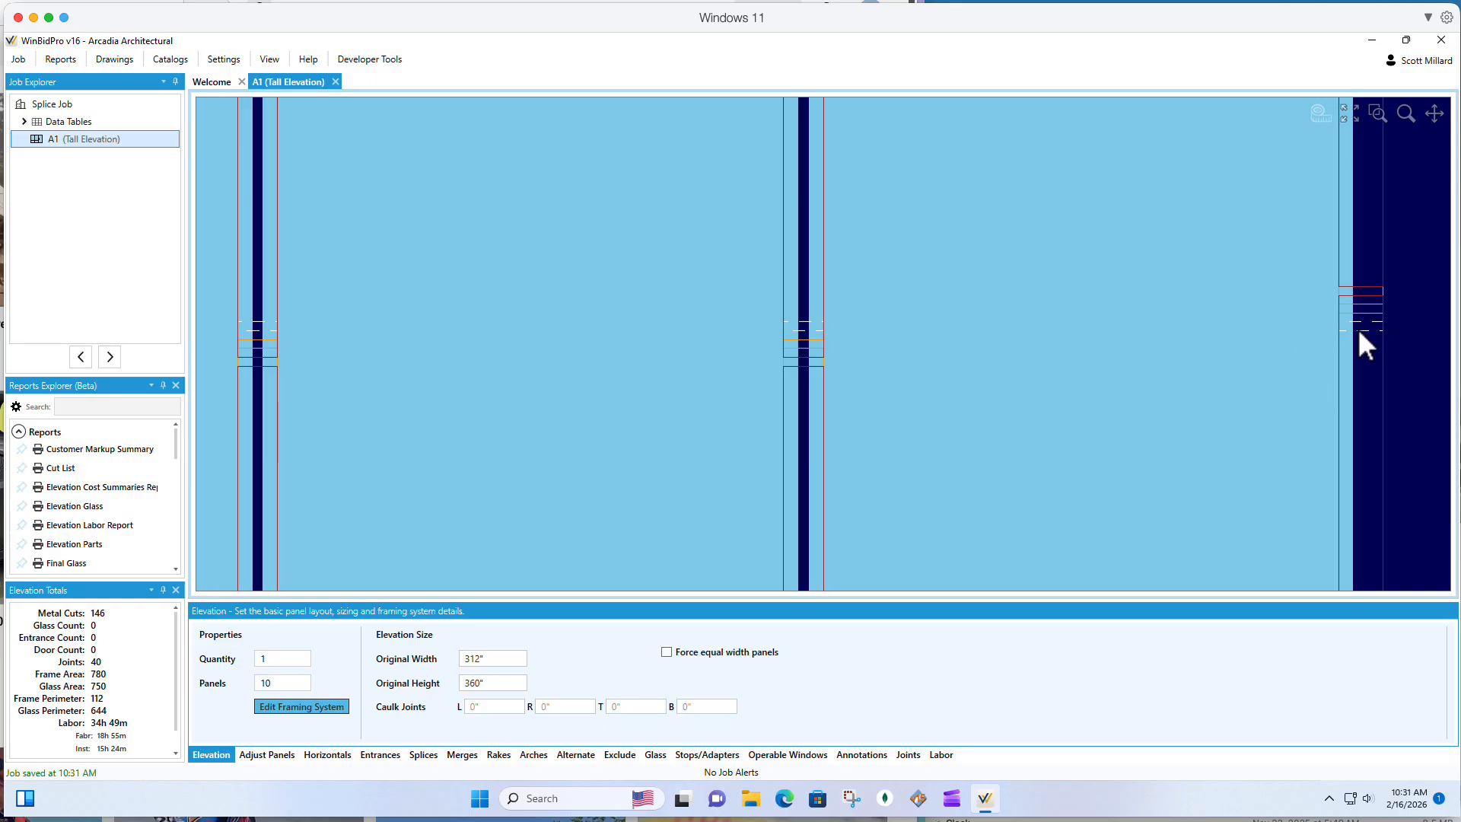
pyautogui.scroll(-4, 948, 349)
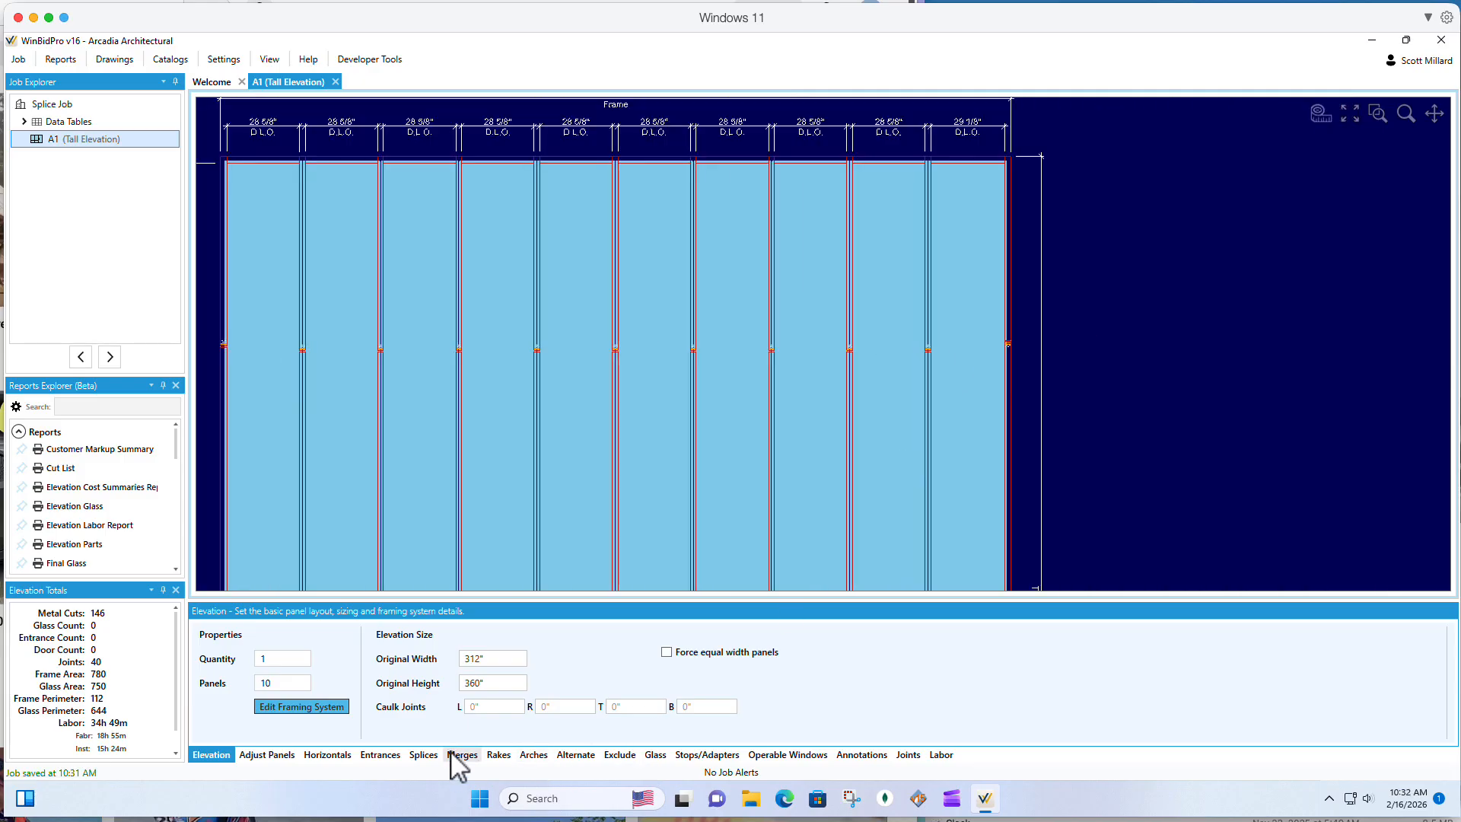
pyautogui.scroll(-1, 1107, 283)
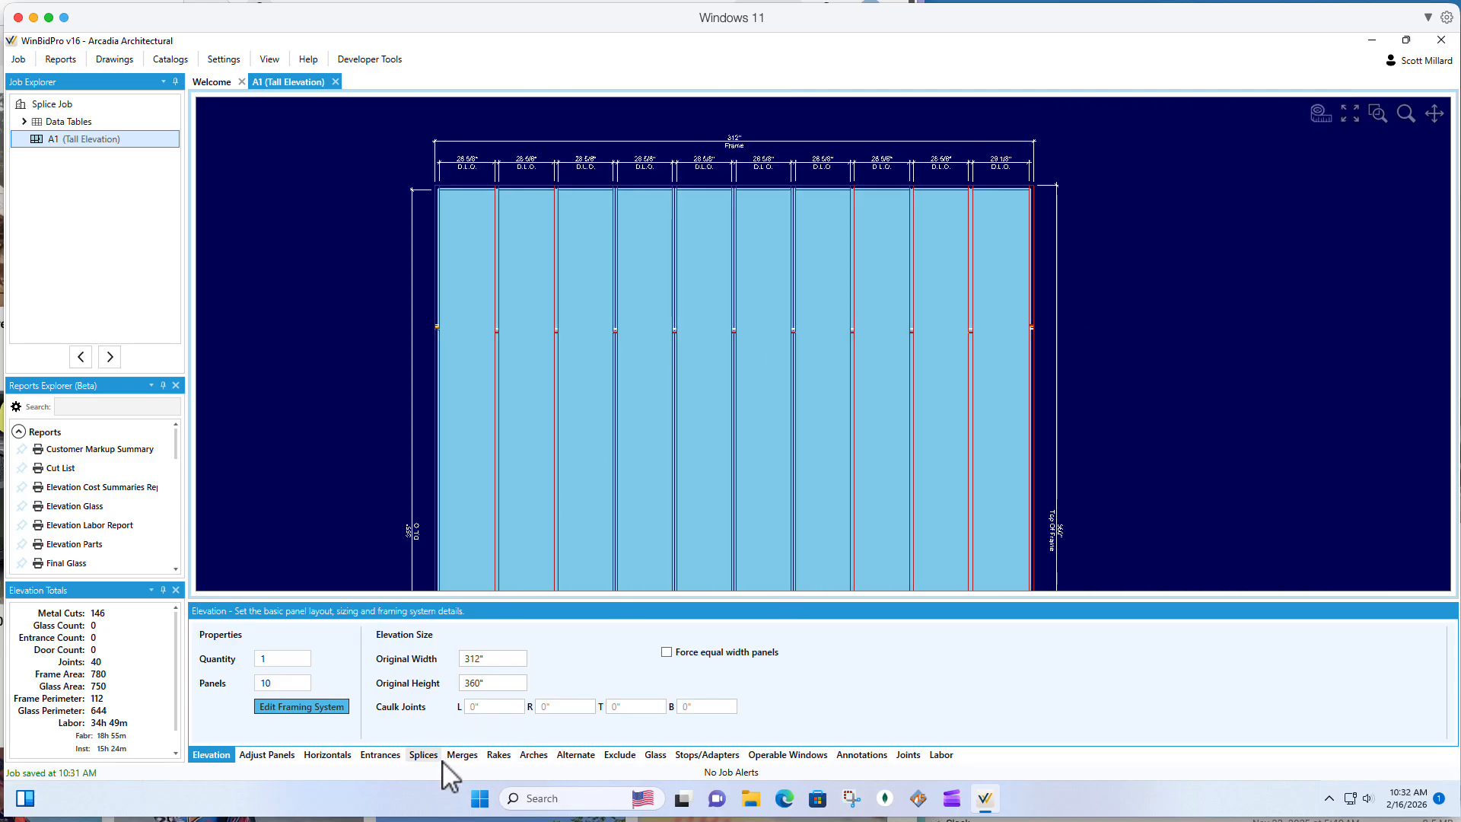
# Step: Disable automatic splicing for this elevation and delete the vertical splice entry covering verticals 1 to 10
pyautogui.click(423, 754)
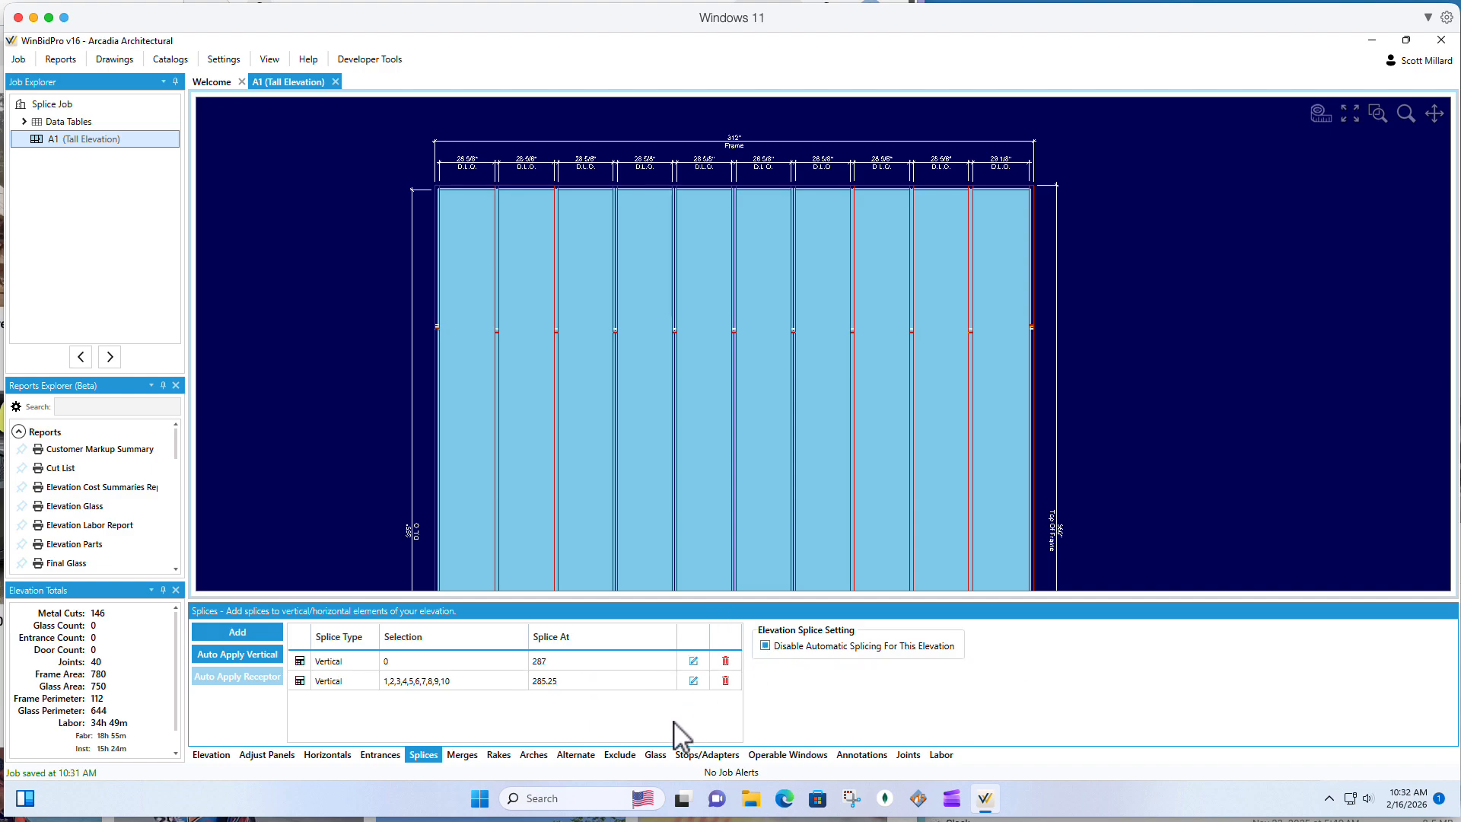
pyautogui.click(725, 680)
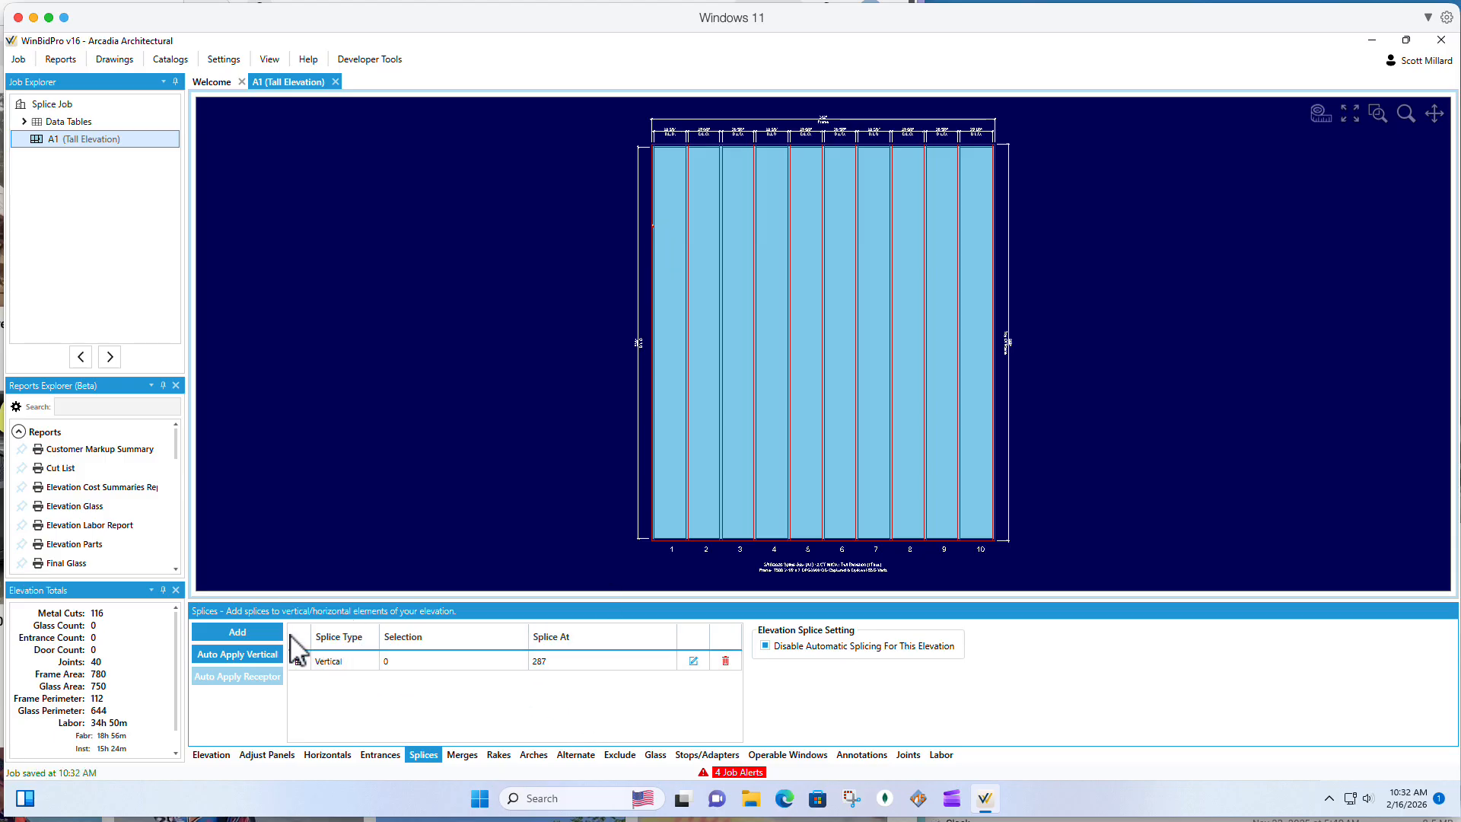
# Step: Add a splice at position 200" to verticals 1 through 10, leaving out vertical 0, and save it
pyautogui.click(243, 636)
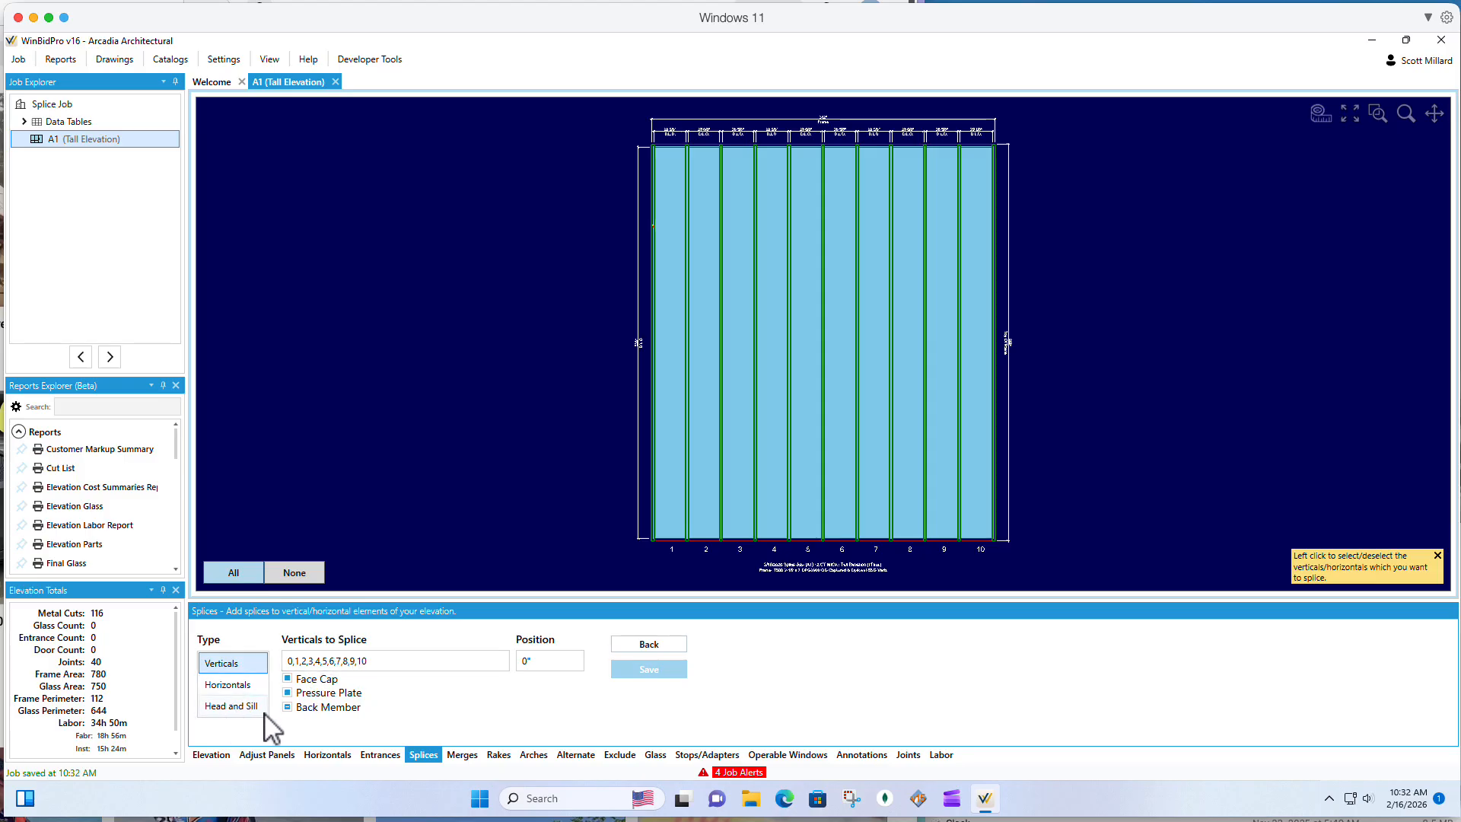
pyautogui.click(549, 661)
pyautogui.write('200')
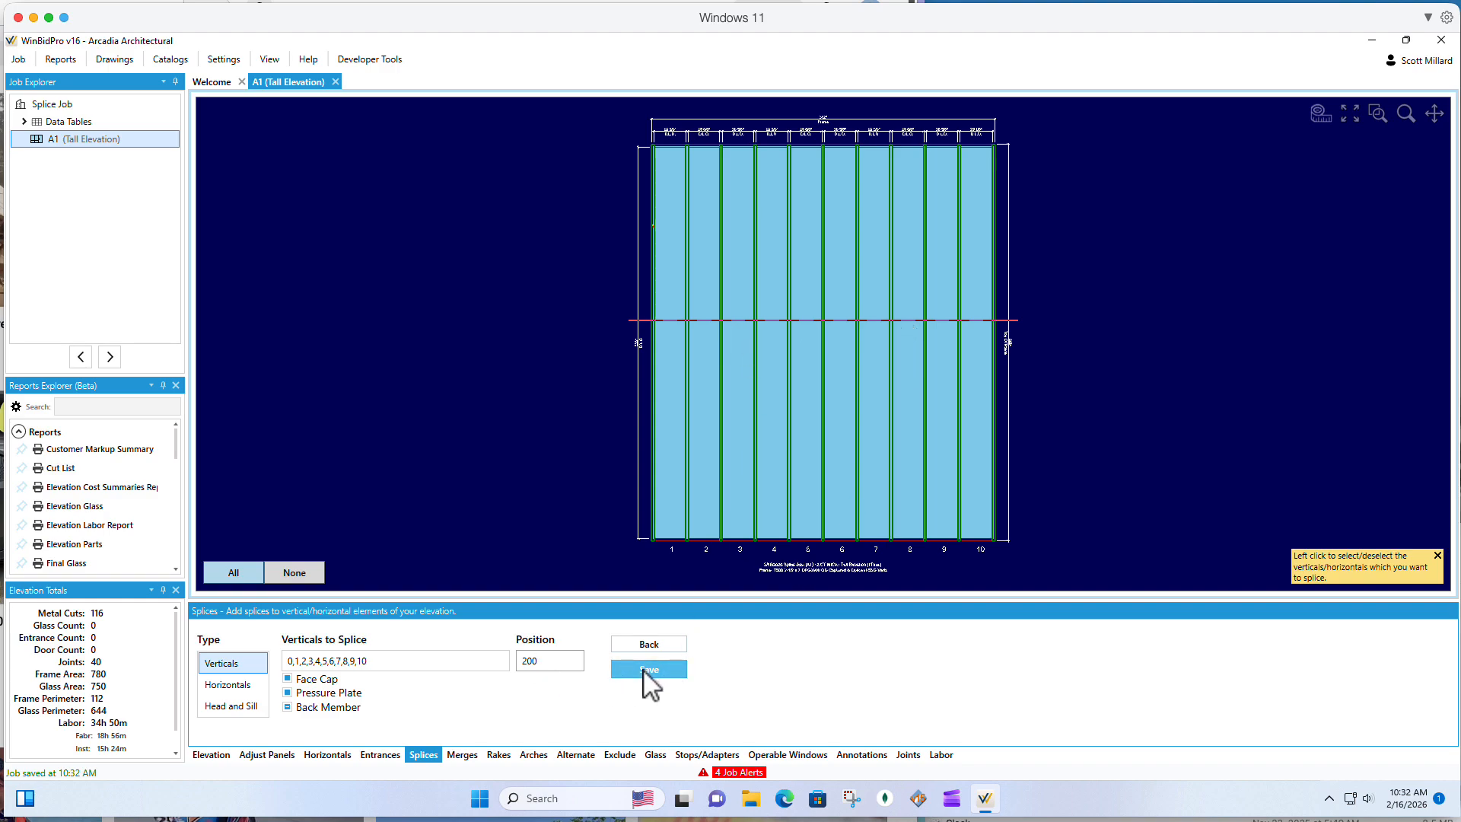
pyautogui.click(296, 661)
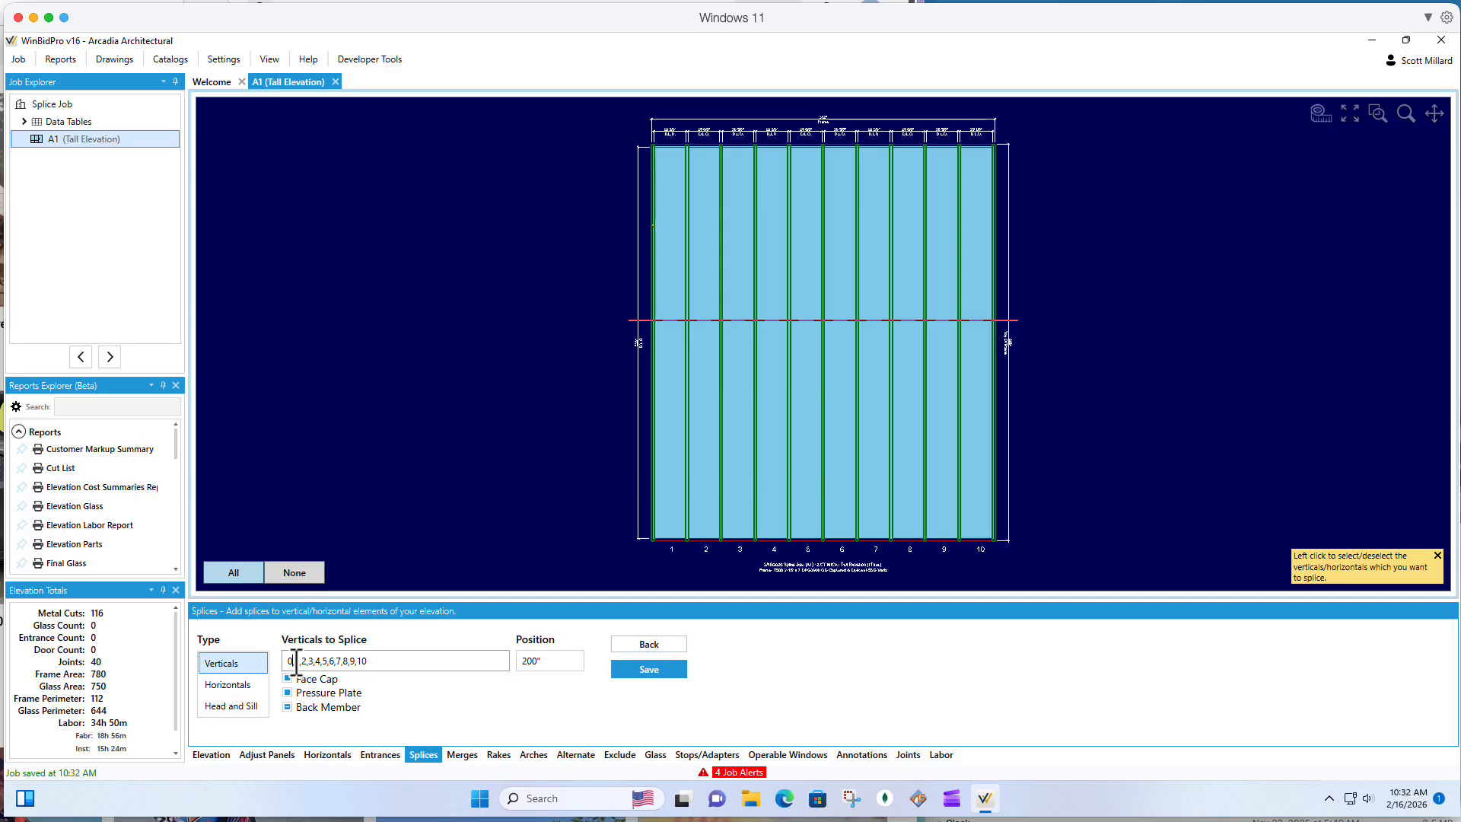
pyautogui.doubleClick(294, 661)
pyautogui.press('Delete')
pyautogui.press('Delete')
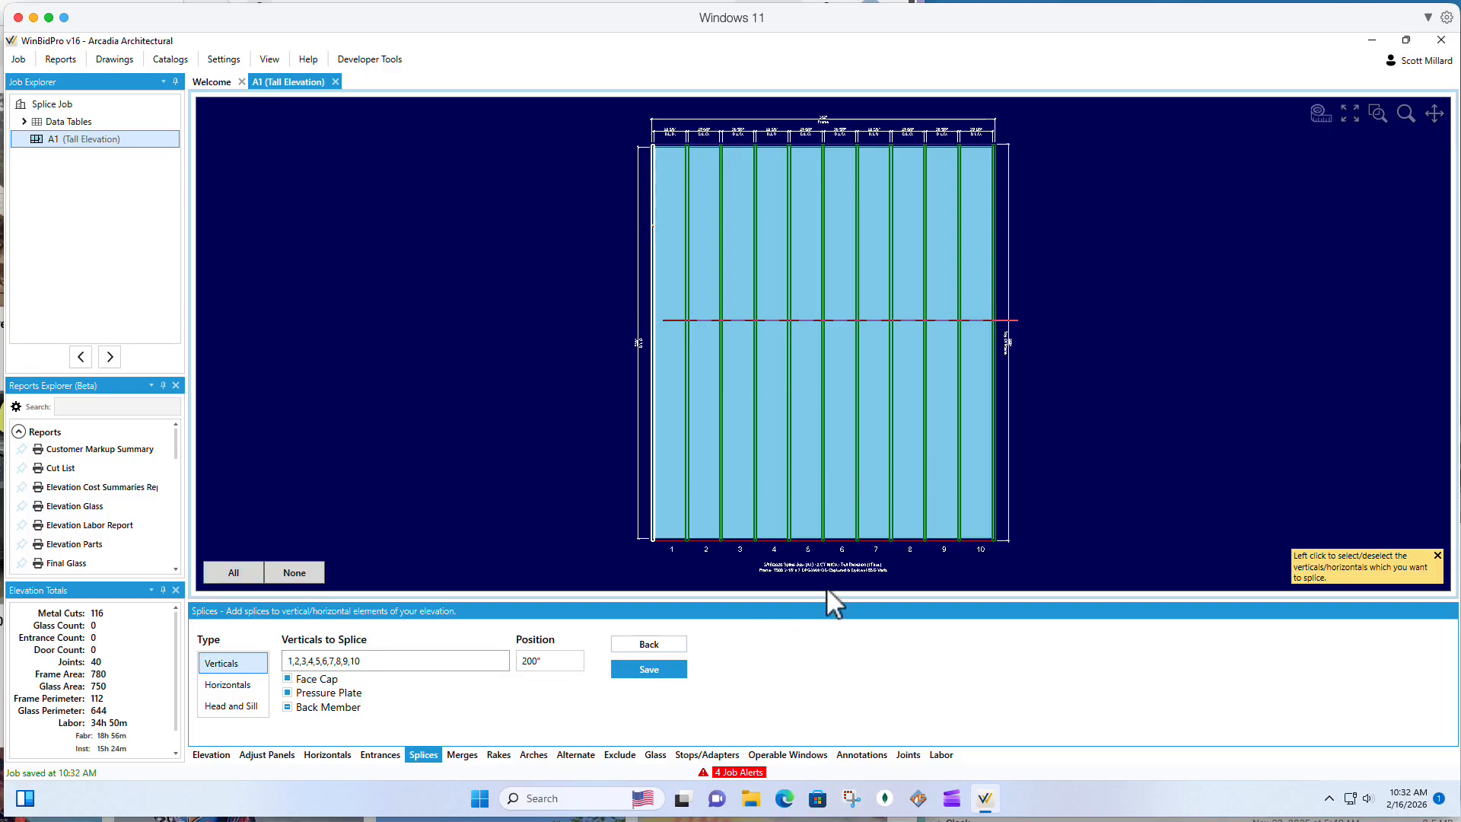
pyautogui.click(654, 668)
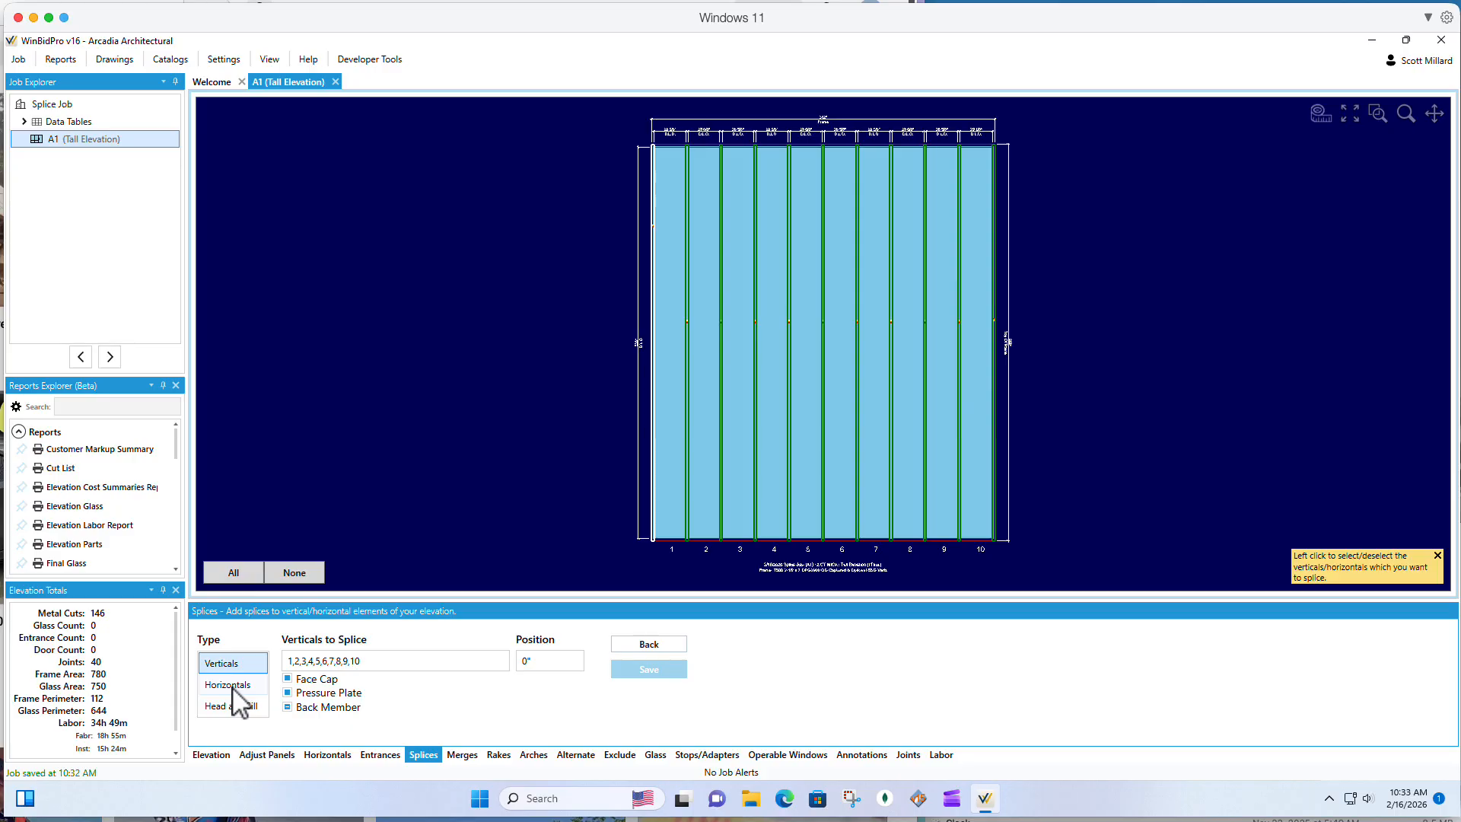
# Step: View the new-splice options for the head and sill and for the horizontals
pyautogui.click(229, 707)
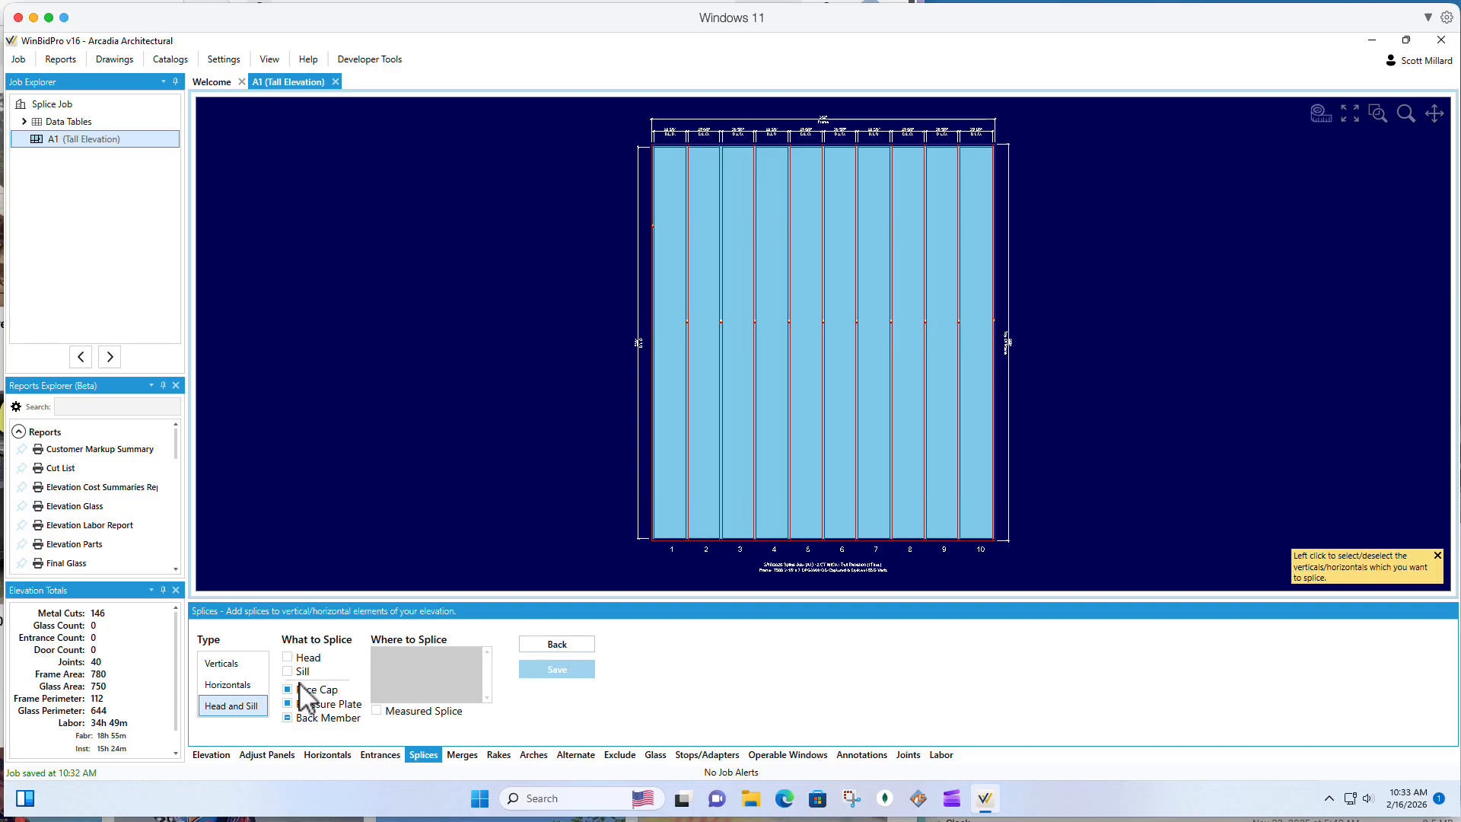
pyautogui.click(222, 685)
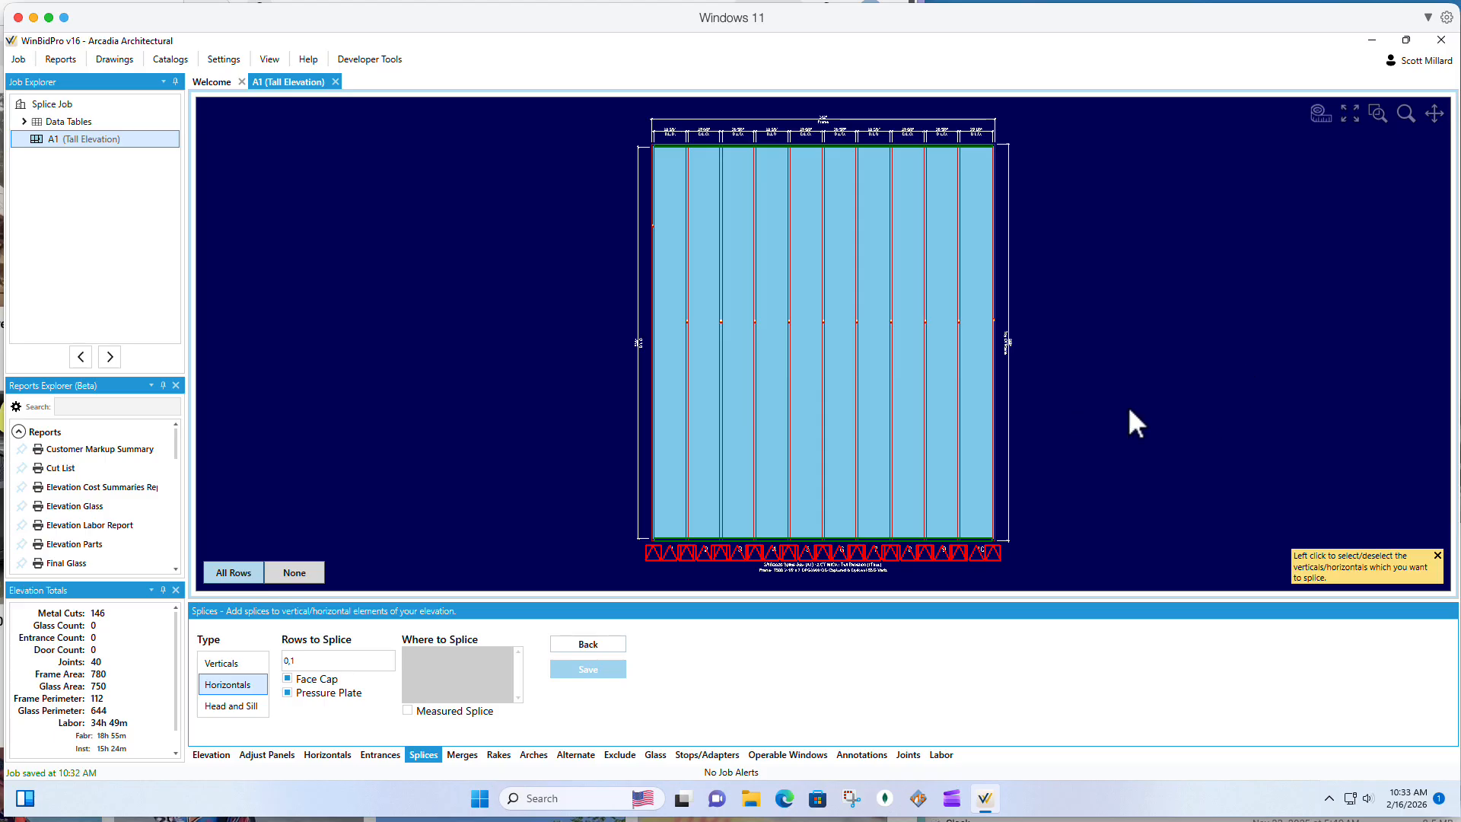
# Step: Compare the head-and-sill splice options with the horizontal ones, and examine the horizontal splice point markers below the sill up close
pyautogui.click(232, 707)
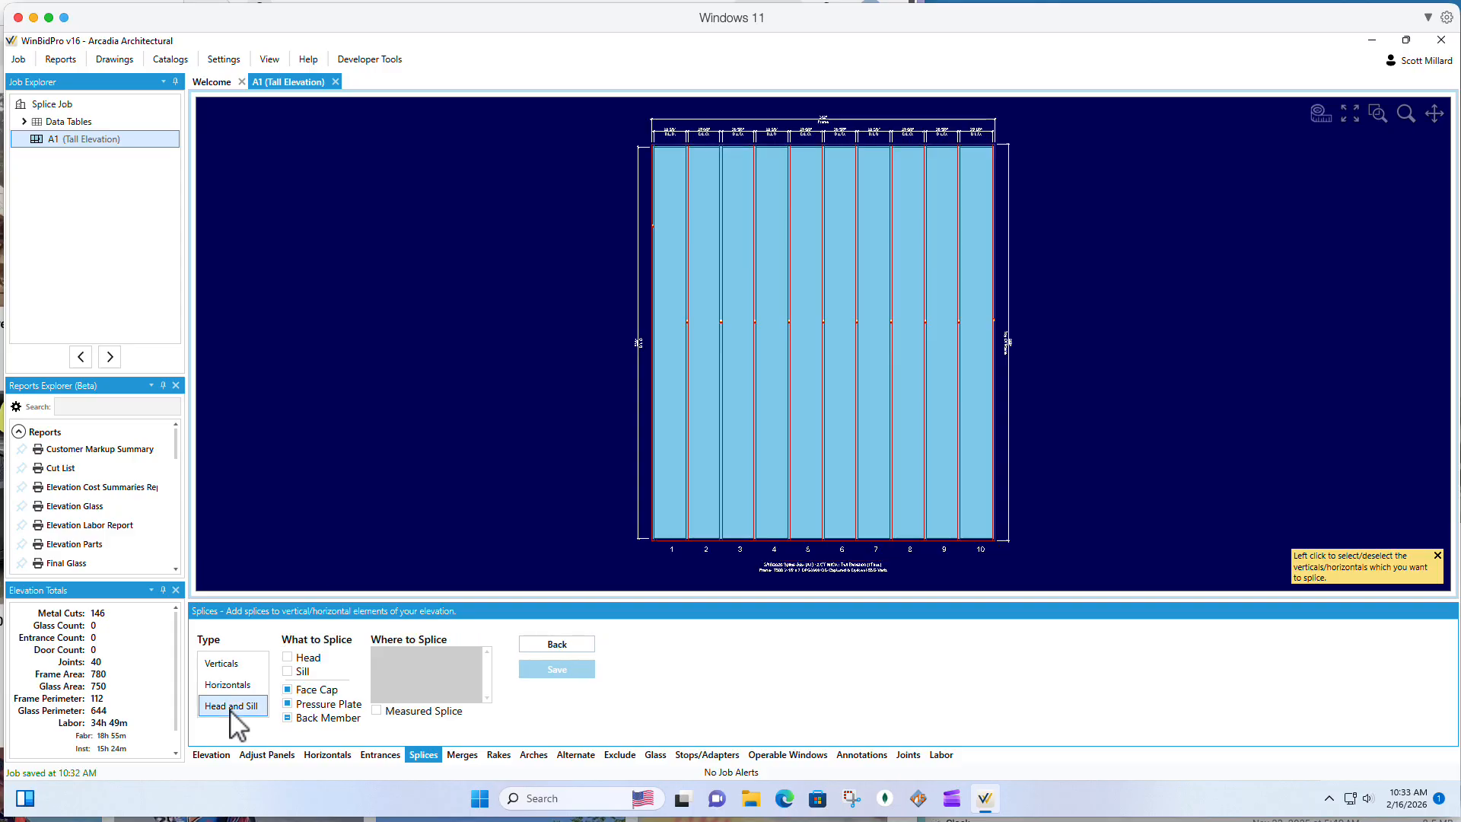
pyautogui.click(229, 684)
pyautogui.scroll(3, 735, 545)
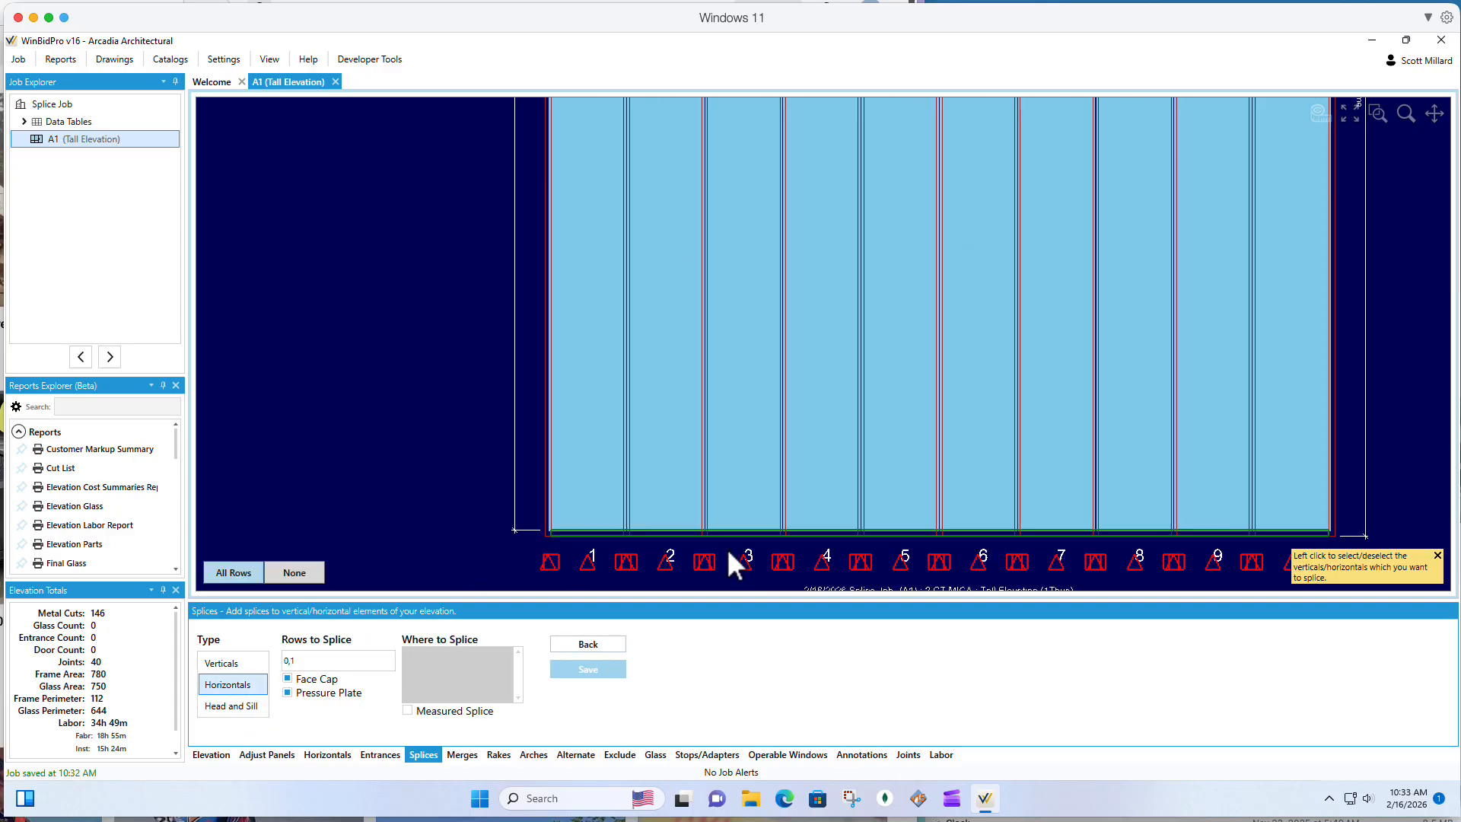
pyautogui.scroll(2, 729, 553)
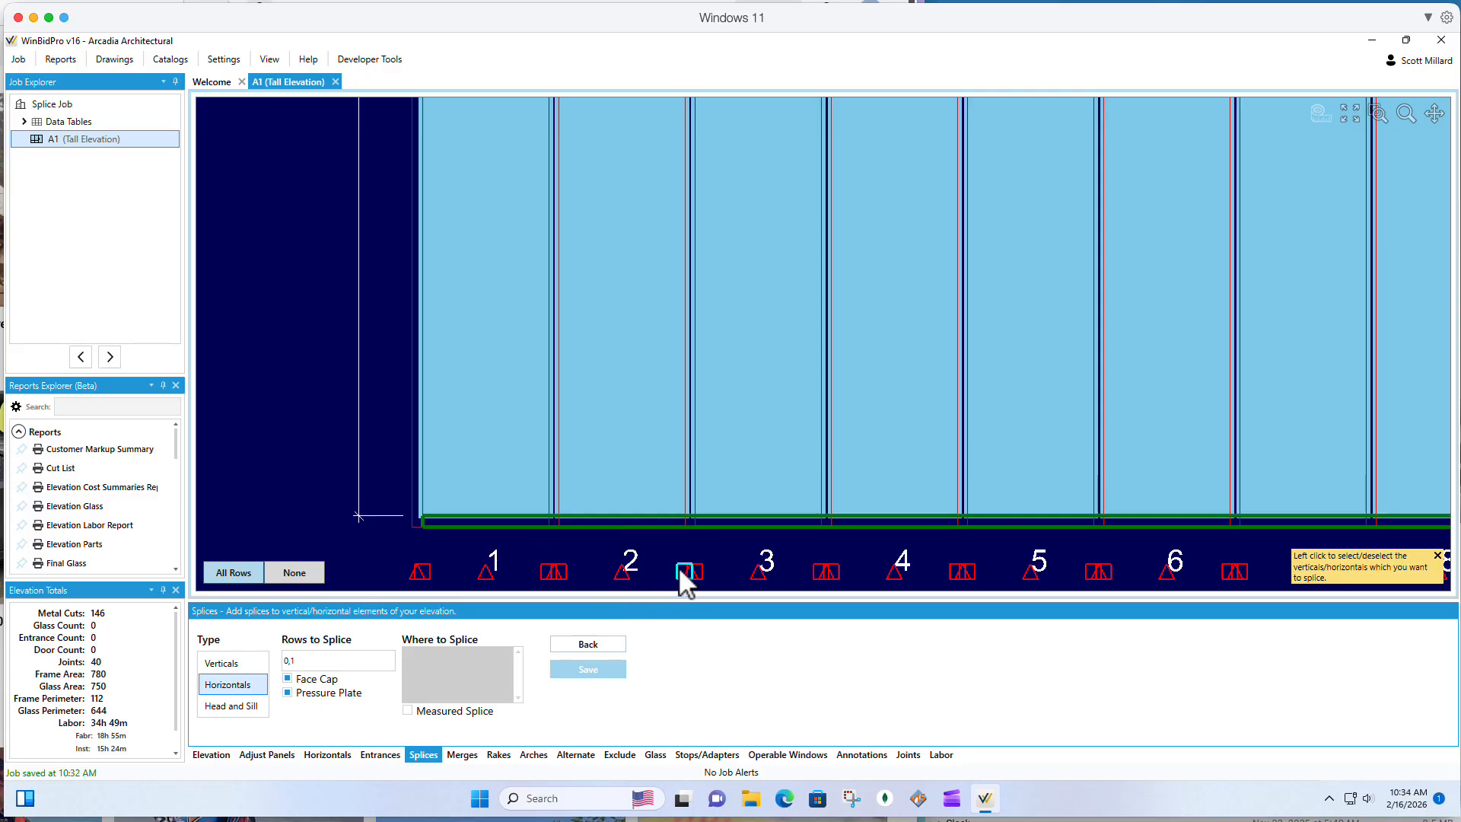
pyautogui.scroll(4, 680, 570)
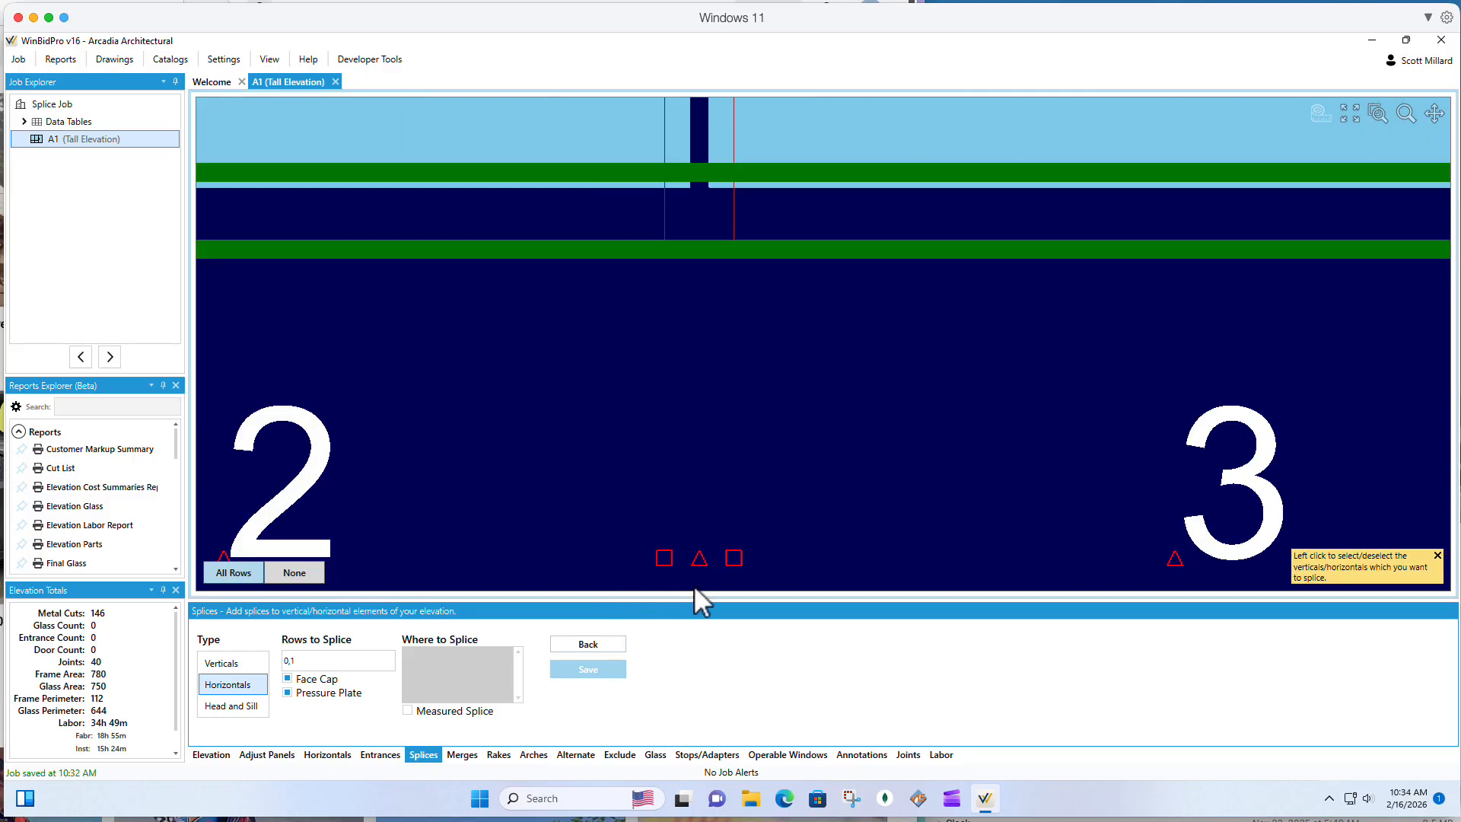
pyautogui.scroll(-1, 694, 585)
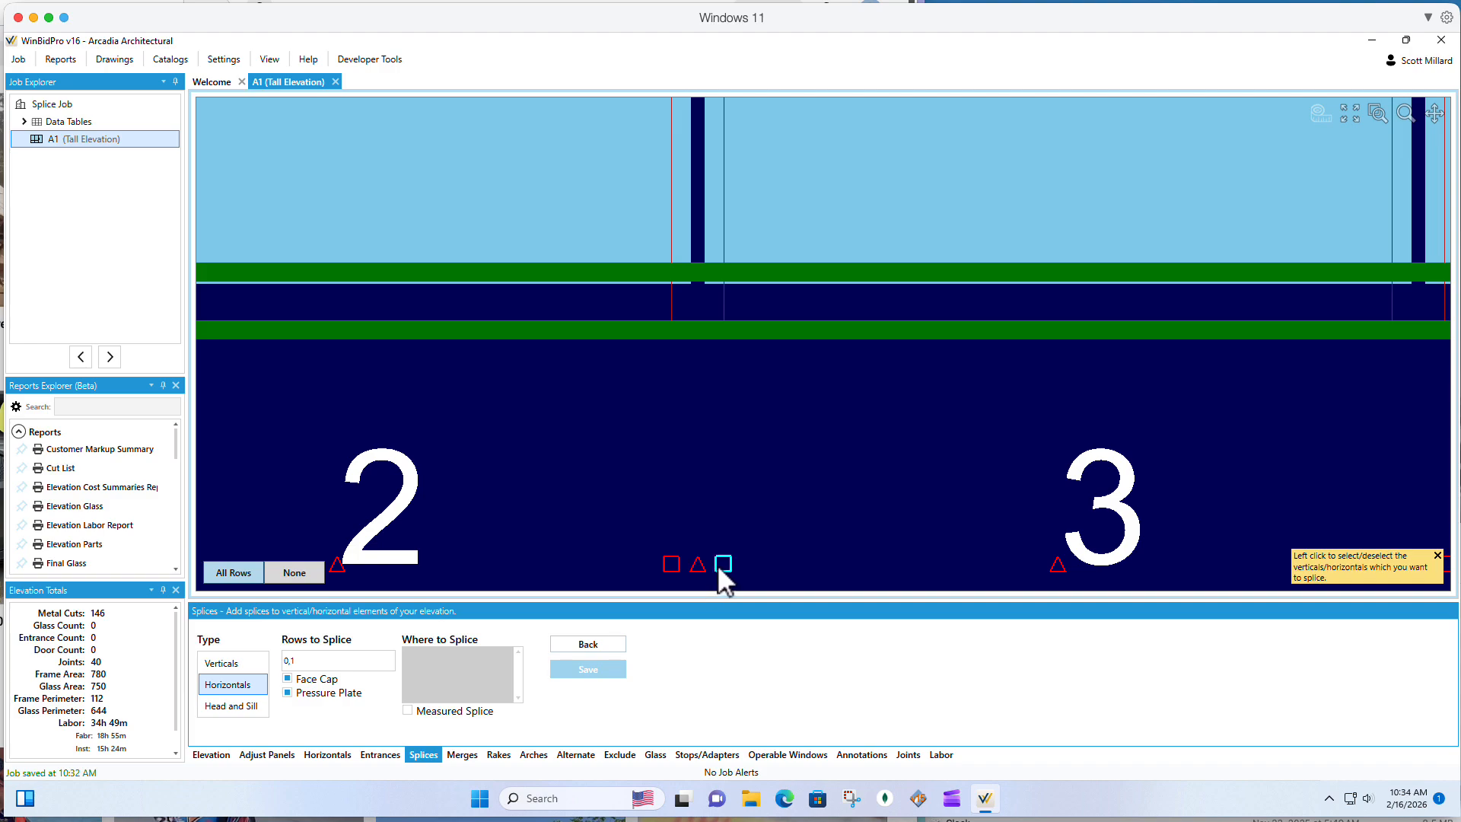
pyautogui.scroll(-2, 556, 457)
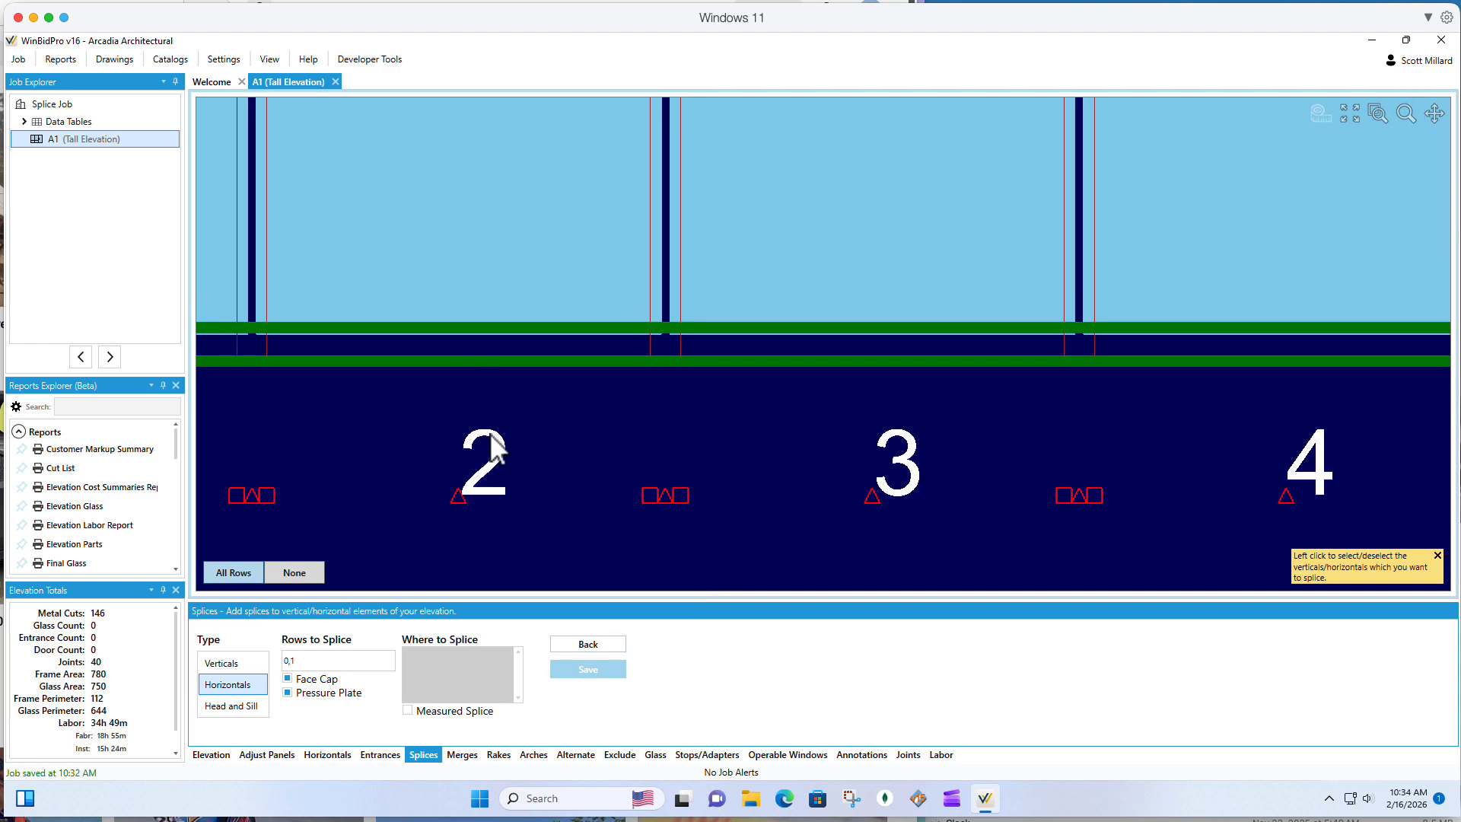
pyautogui.scroll(-2, 492, 435)
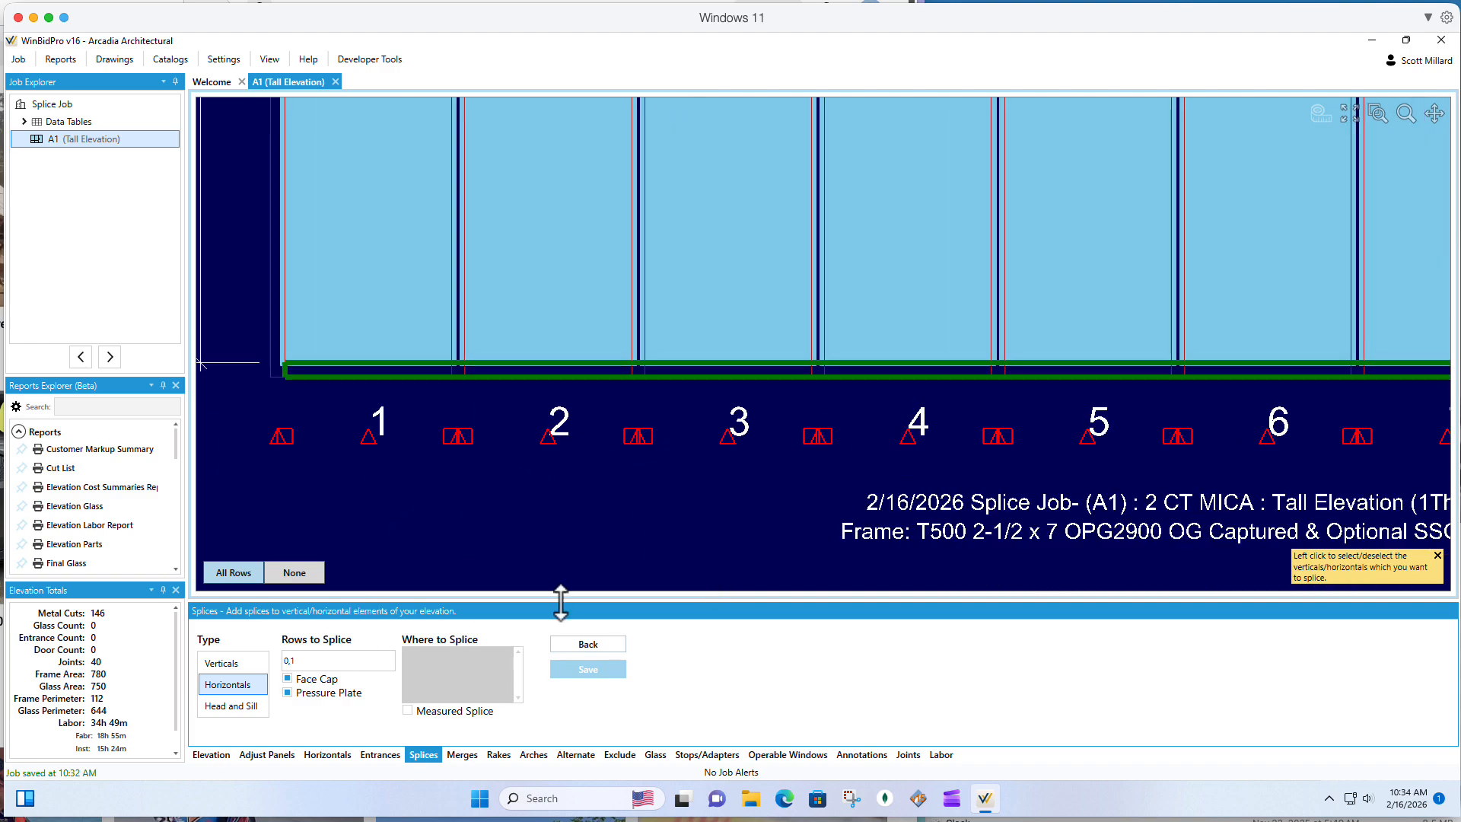
pyautogui.scroll(-4, 528, 456)
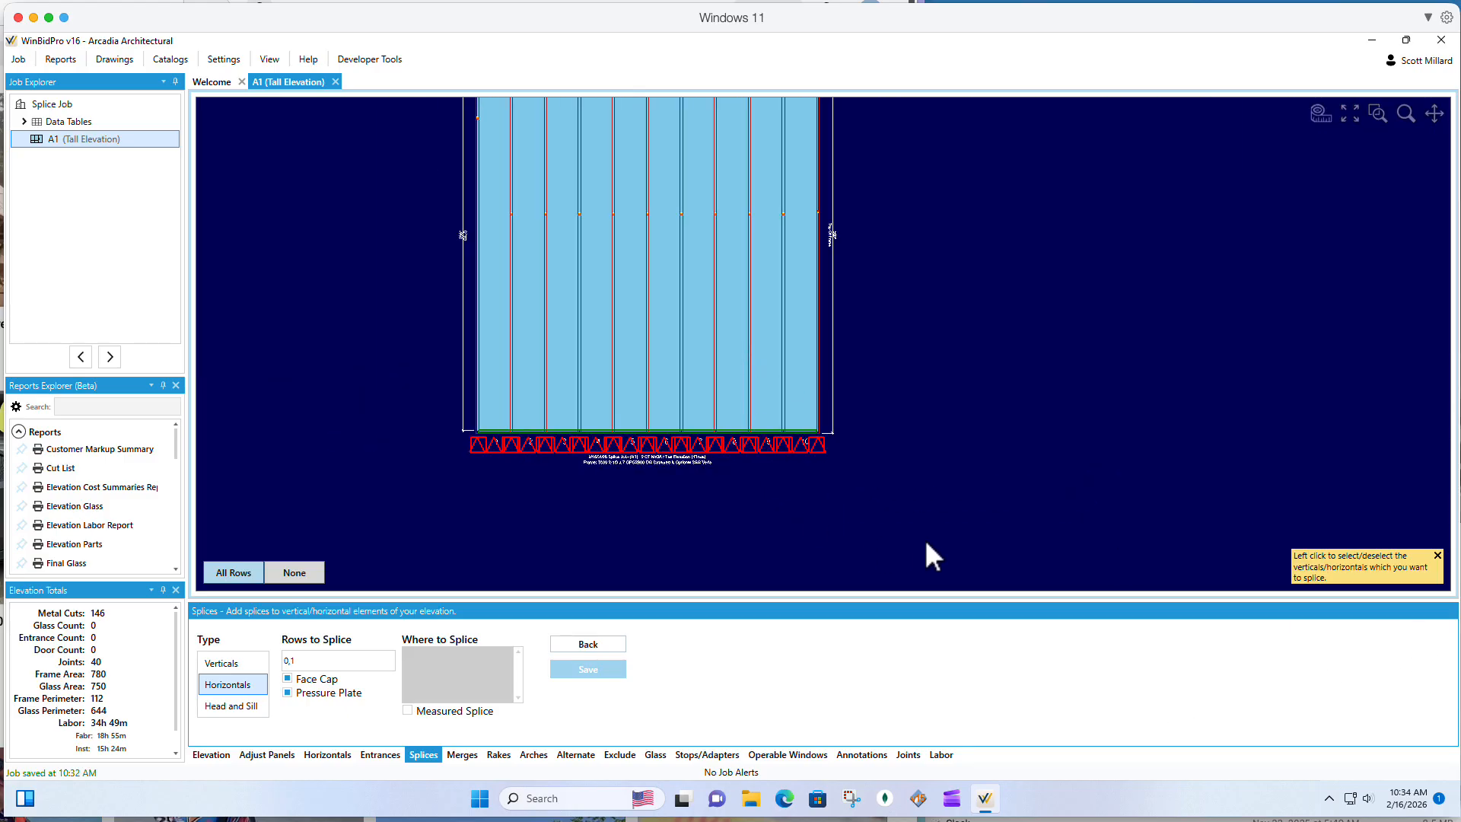
pyautogui.scroll(-1, 765, 558)
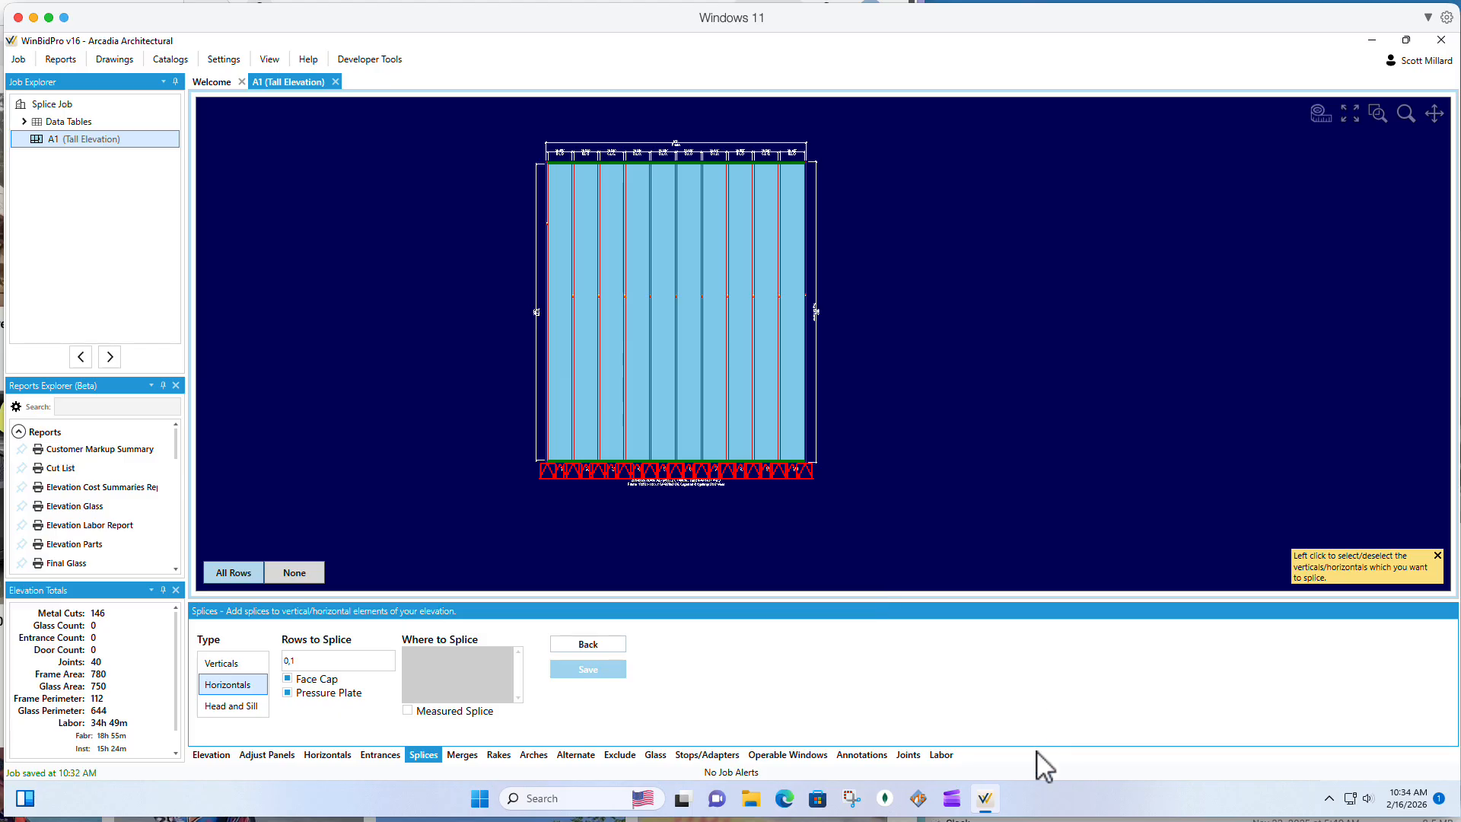
pyautogui.moveTo(985, 798)
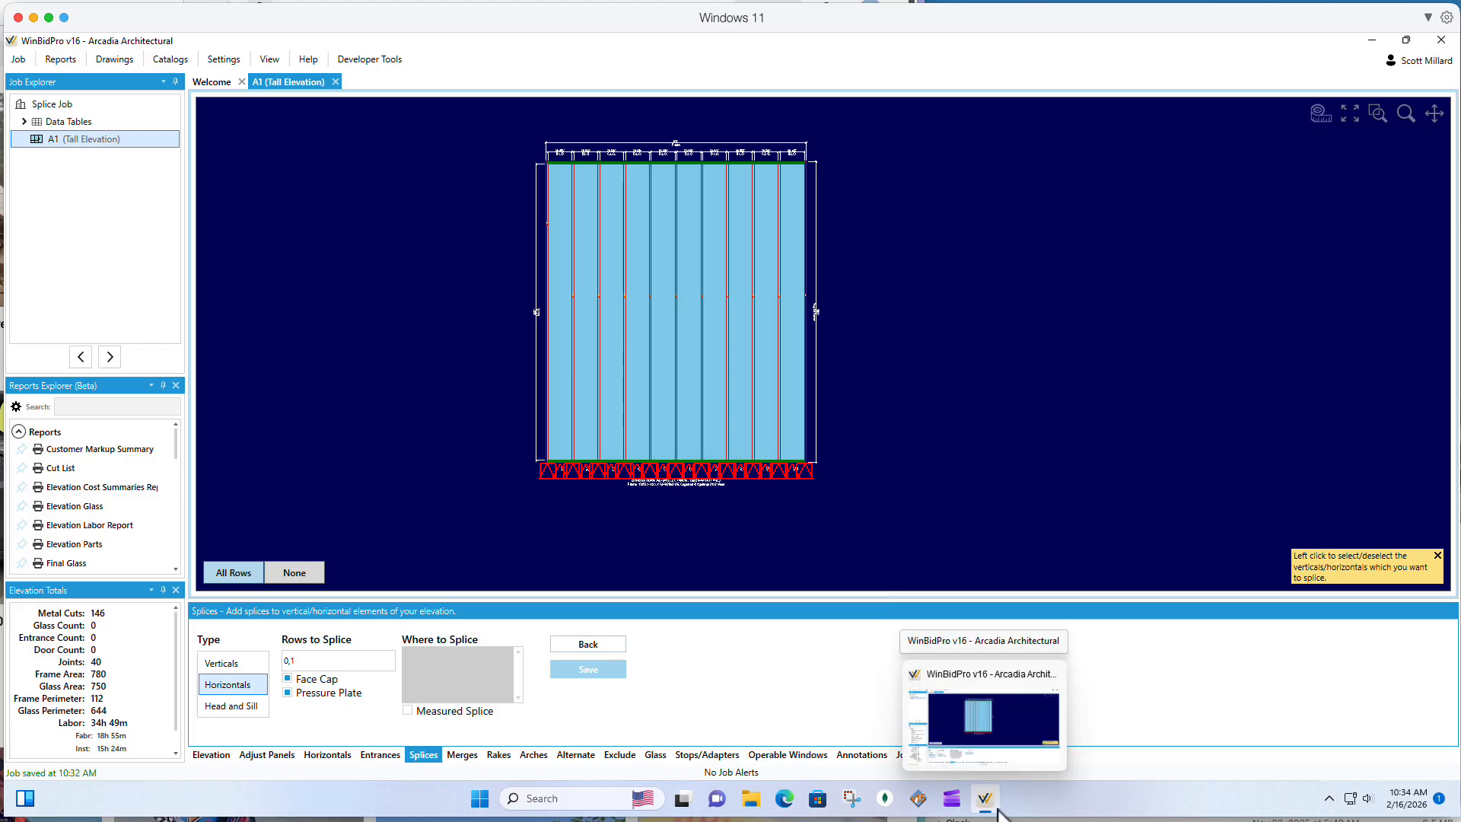